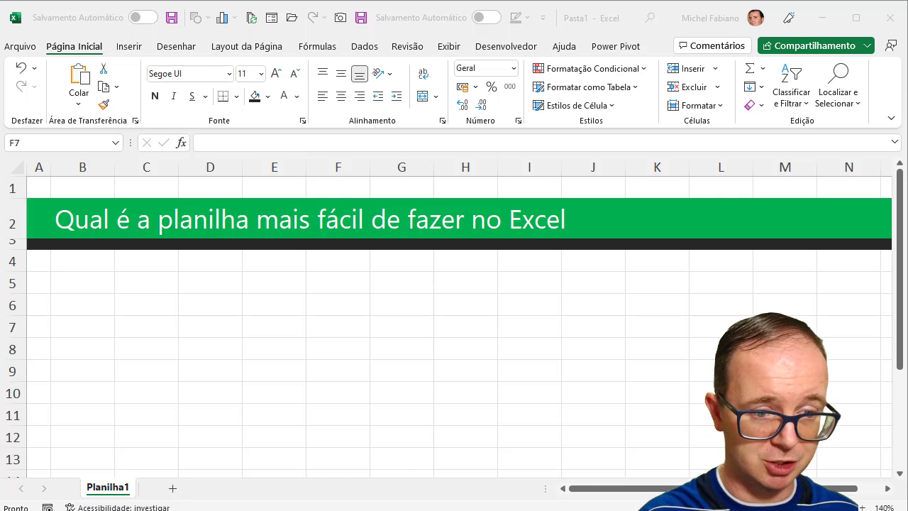
- Add a new blank worksheet to the workbook after Planilha1
{"action": "left_click", "coordinate": [173, 489]}
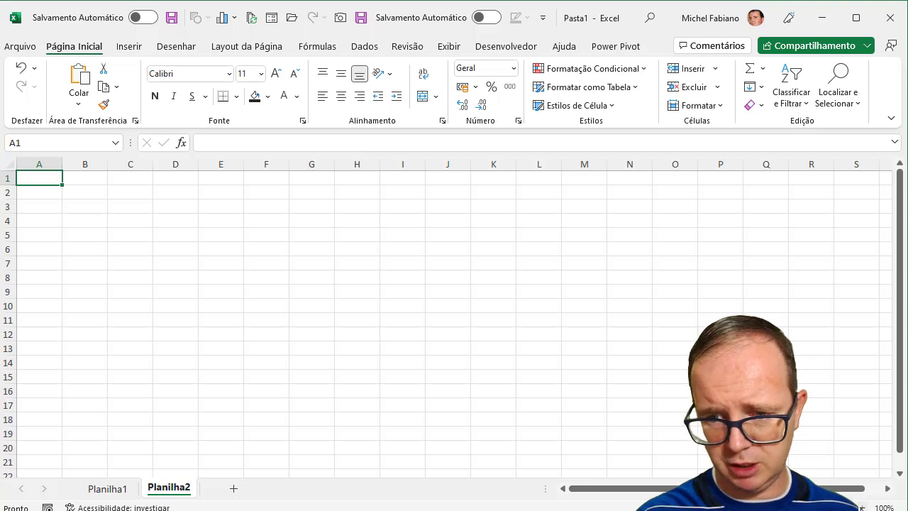
{"action": "scroll", "coordinate": [446, 317], "scroll_direction": "up", "scroll_amount": 4}
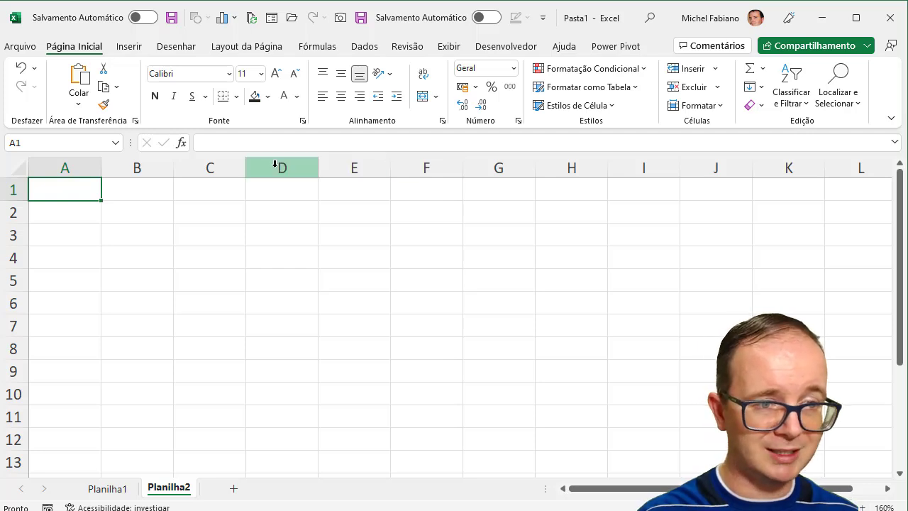
{"action": "left_click", "coordinate": [126, 218]}
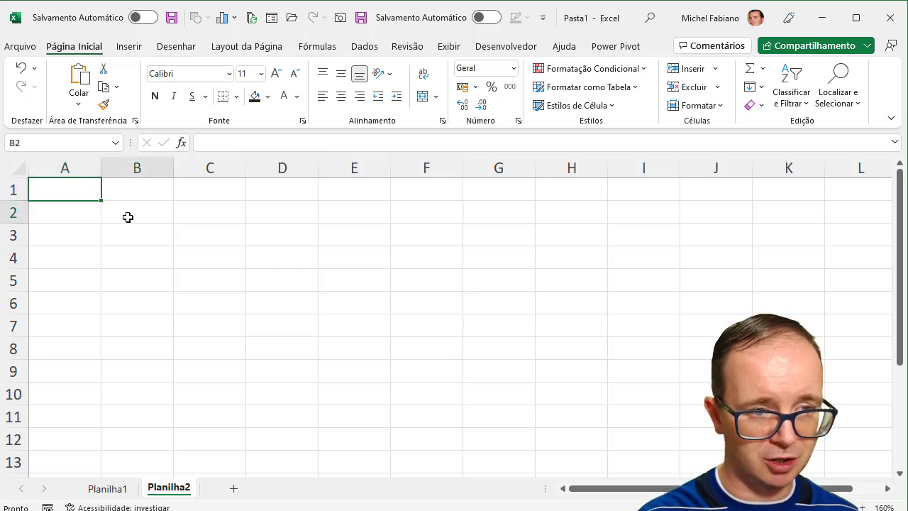
{"action": "left_click", "coordinate": [218, 233]}
{"action": "left_click", "coordinate": [276, 260]}
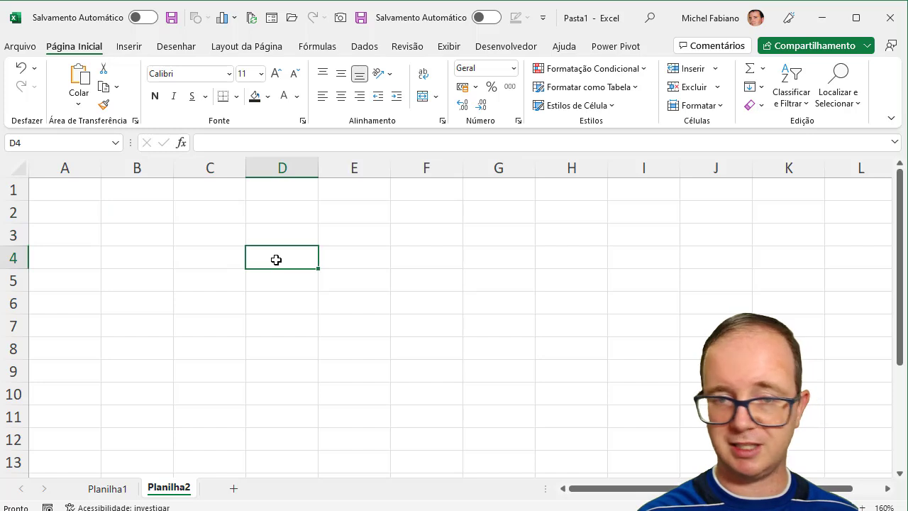
{"action": "left_click", "coordinate": [160, 272]}
{"action": "left_click", "coordinate": [155, 254]}
{"action": "left_click", "coordinate": [149, 232]}
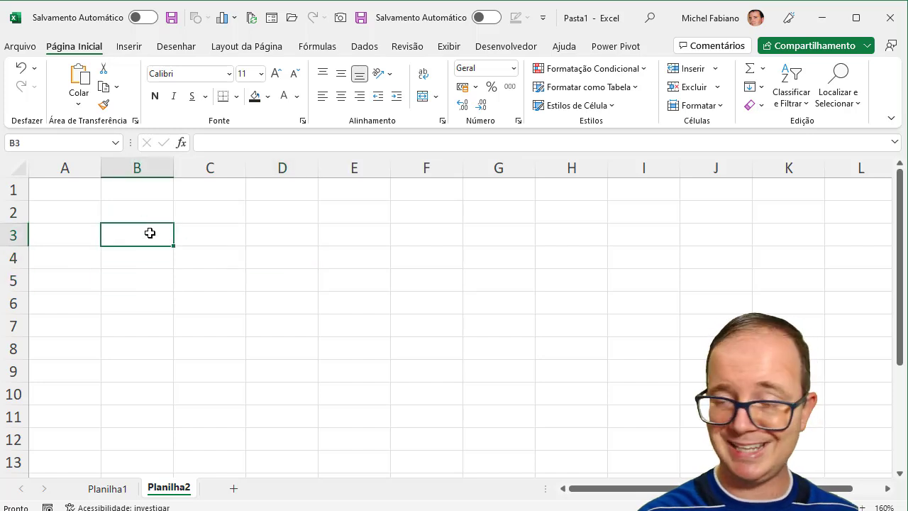
{"action": "left_click", "coordinate": [144, 207]}
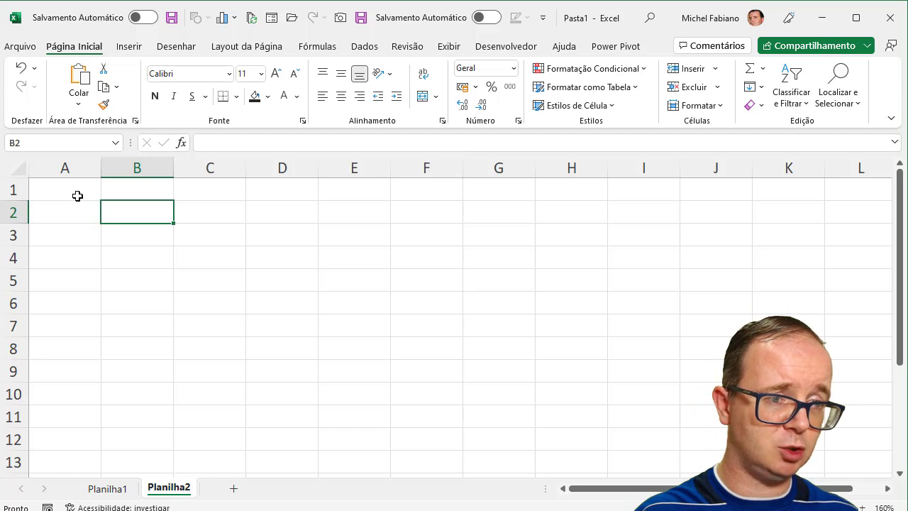
{"action": "left_click", "coordinate": [77, 195]}
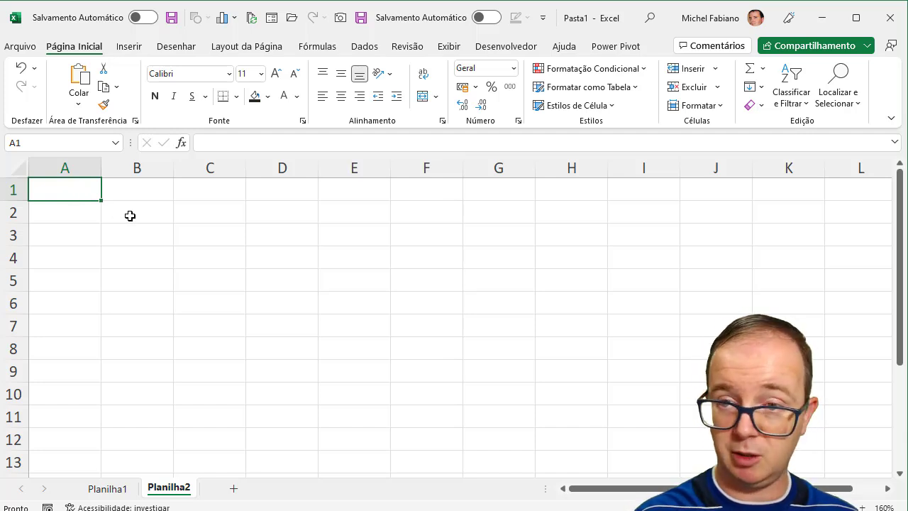
{"action": "left_click", "coordinate": [130, 216]}
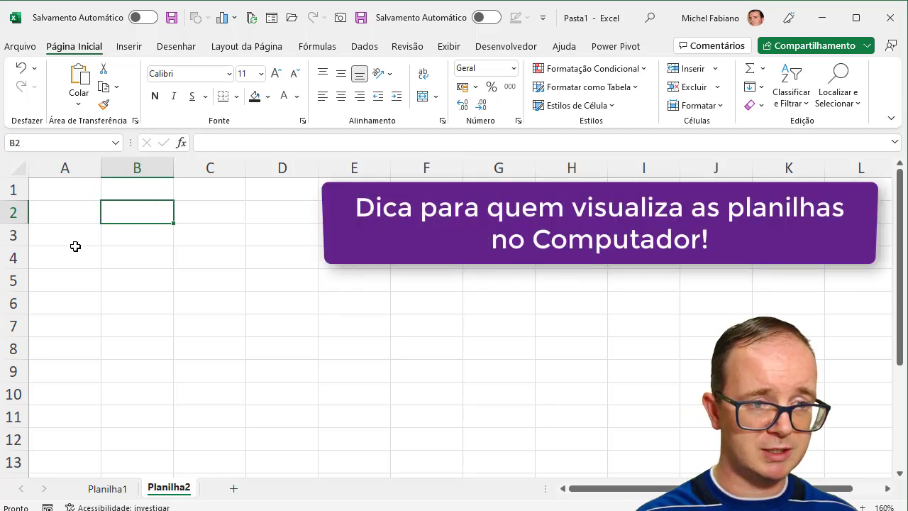
{"action": "left_click", "coordinate": [68, 183]}
{"action": "left_click", "coordinate": [127, 202]}
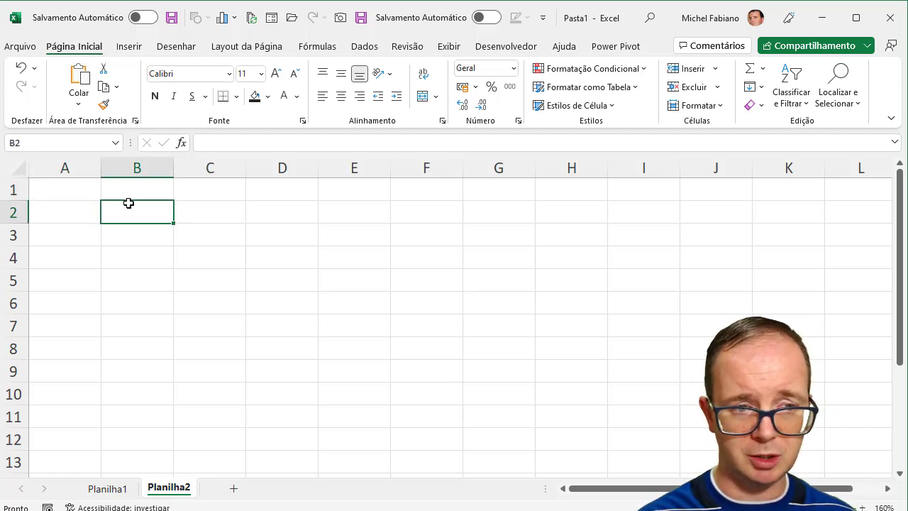
{"action": "left_click", "coordinate": [477, 285]}
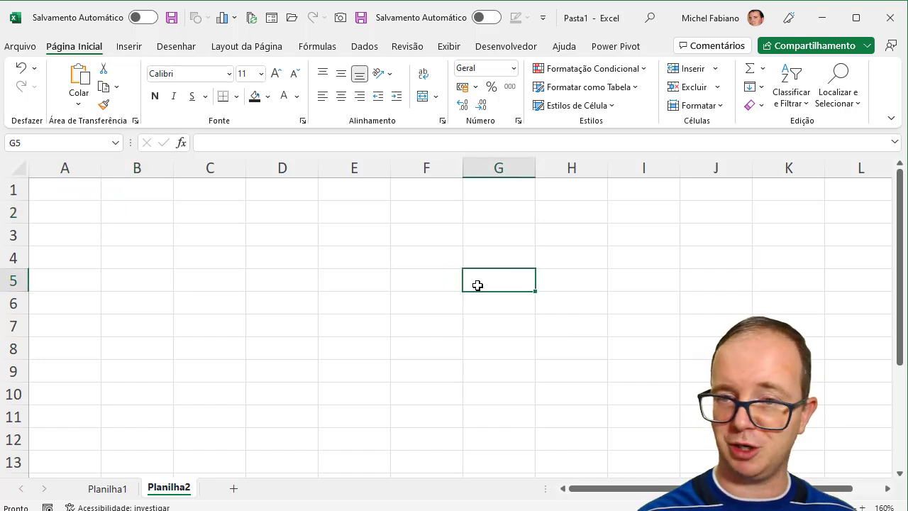
- Enter the header Nome in B2 and the first three students' names below it in B3:B5
{"action": "left_click", "coordinate": [145, 208]}
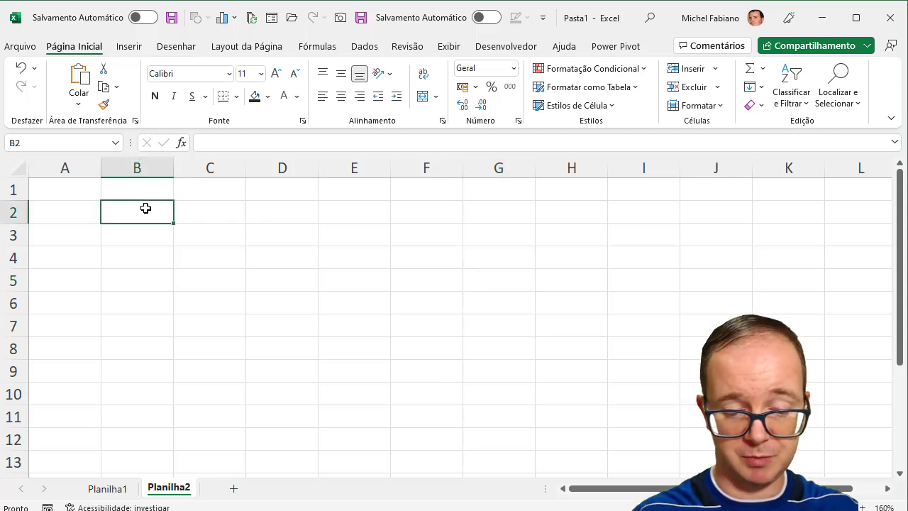
{"action": "type", "text": "Nome"}
{"action": "key", "text": "Return"}
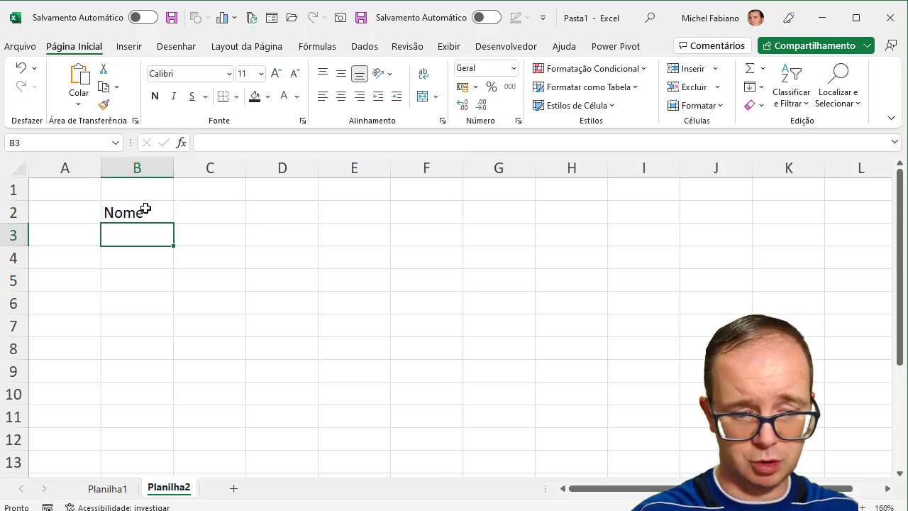
{"action": "type", "text": "Ana"}
{"action": "key", "text": "Return"}
{"action": "type", "text": "Pedro"}
{"action": "key", "text": "Return"}
{"action": "type", "text": "Pu"}
{"action": "key", "text": "BackSpace"}
{"action": "type", "text": "aula"}
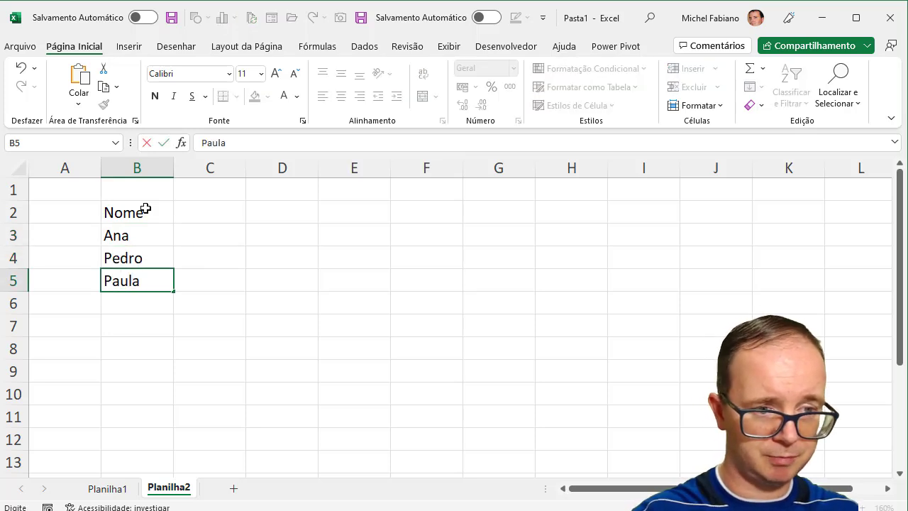
{"action": "key", "text": "Return"}
- Add four more students' first names to the Nome column in B6:B9
{"action": "type", "text": "Vitóri"}
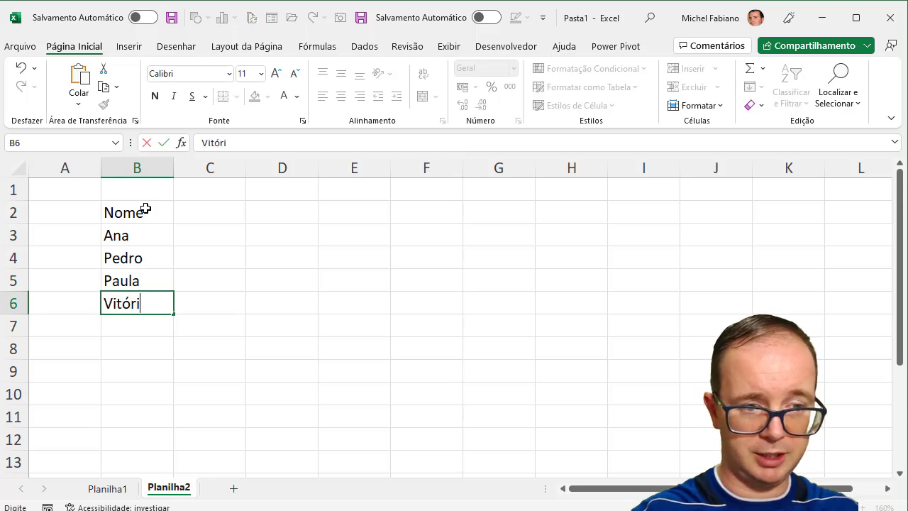
{"action": "type", "text": "a"}
{"action": "key", "text": "Return"}
{"action": "type", "text": "Regina"}
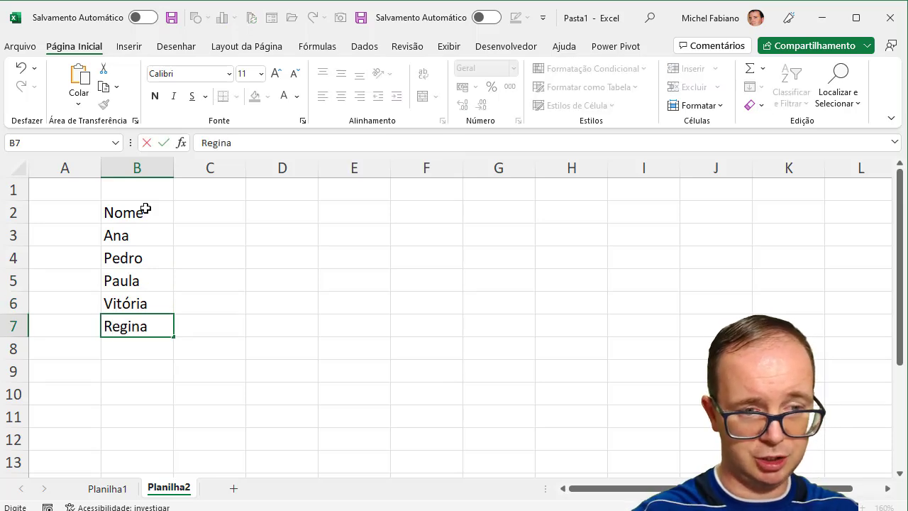
{"action": "key", "text": "Return"}
{"action": "type", "text": "Ale"}
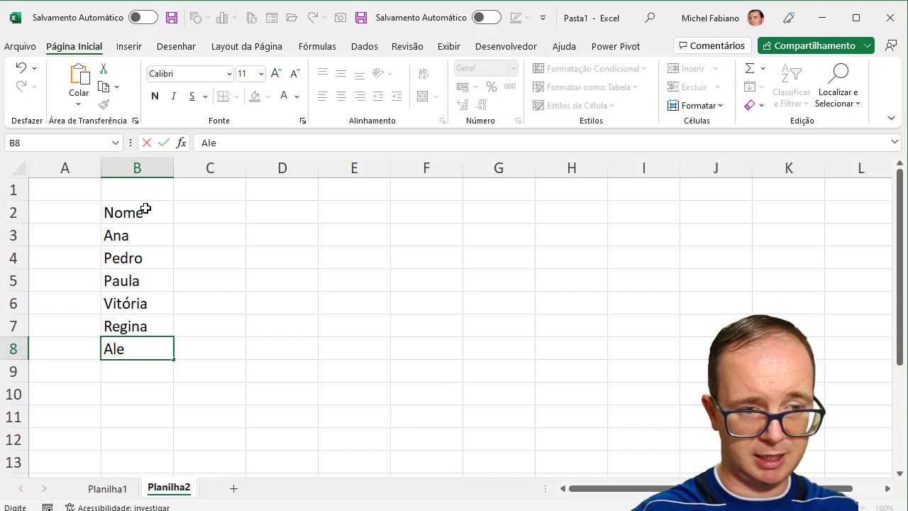
{"action": "type", "text": "x"}
{"action": "key", "text": "Return"}
{"action": "type", "text": "Igor"}
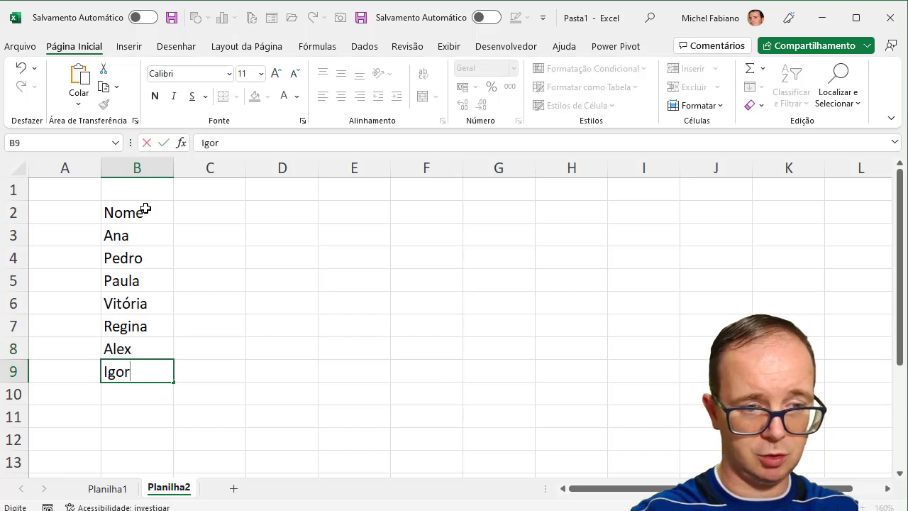
{"action": "key", "text": "Return"}
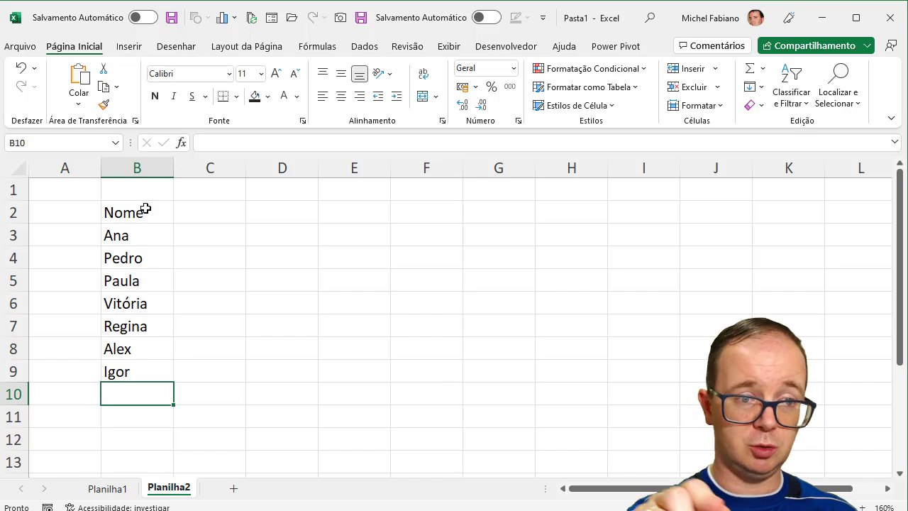
- Enter the header Nota in C2 and the grades 10, 8 and 7 in C3:C5
{"action": "left_click", "coordinate": [137, 166]}
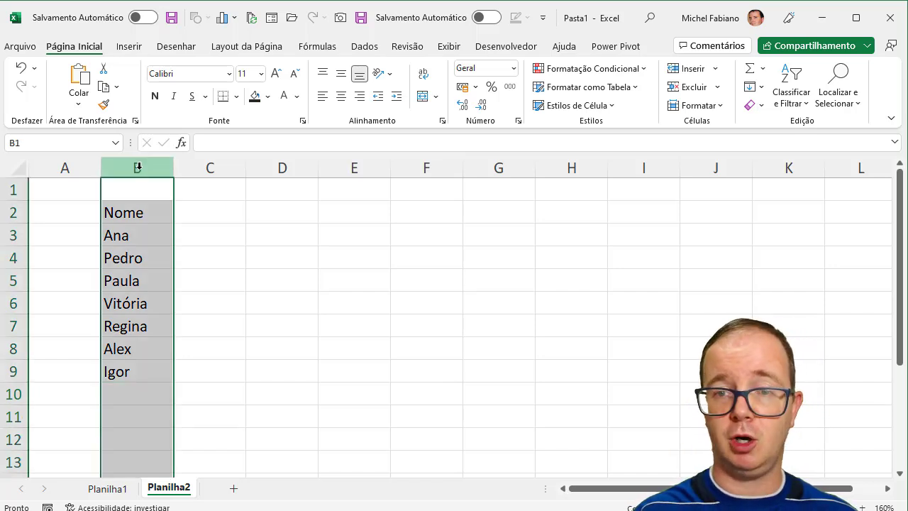
{"action": "left_click", "coordinate": [209, 216]}
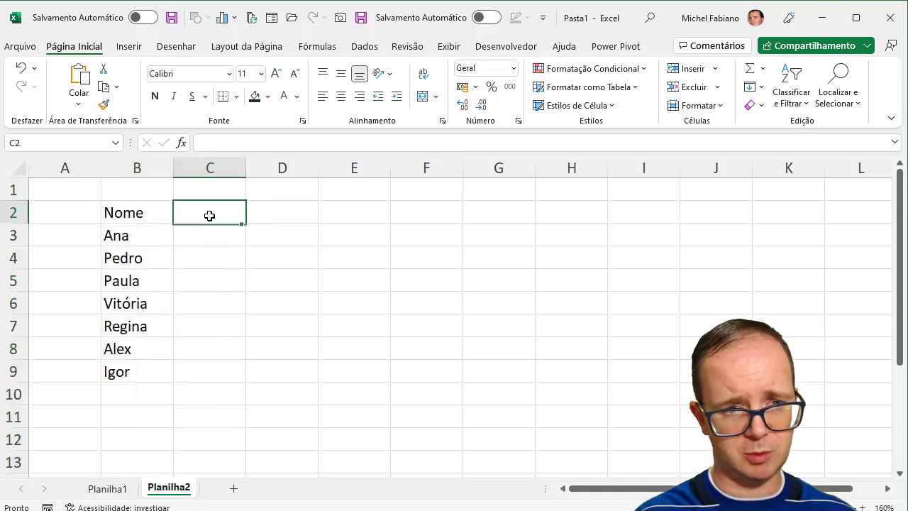
{"action": "type", "text": "Nota"}
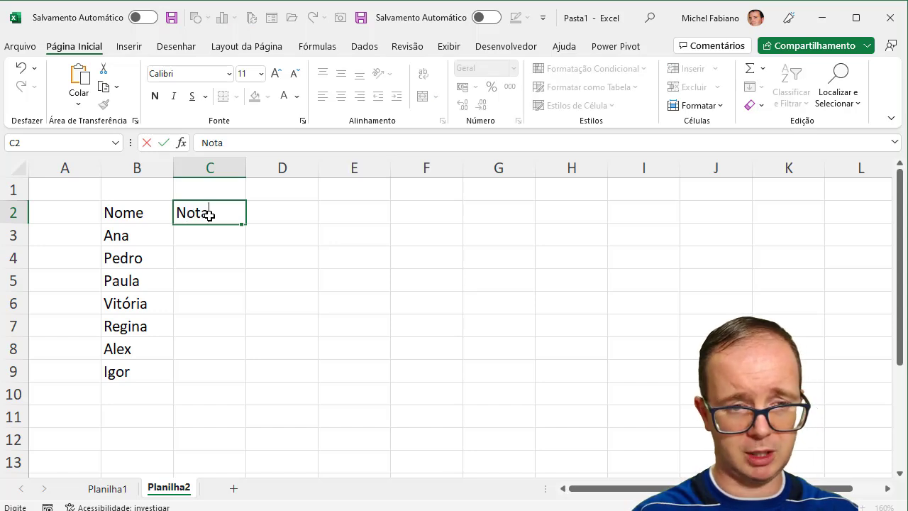
{"action": "key", "text": "Return"}
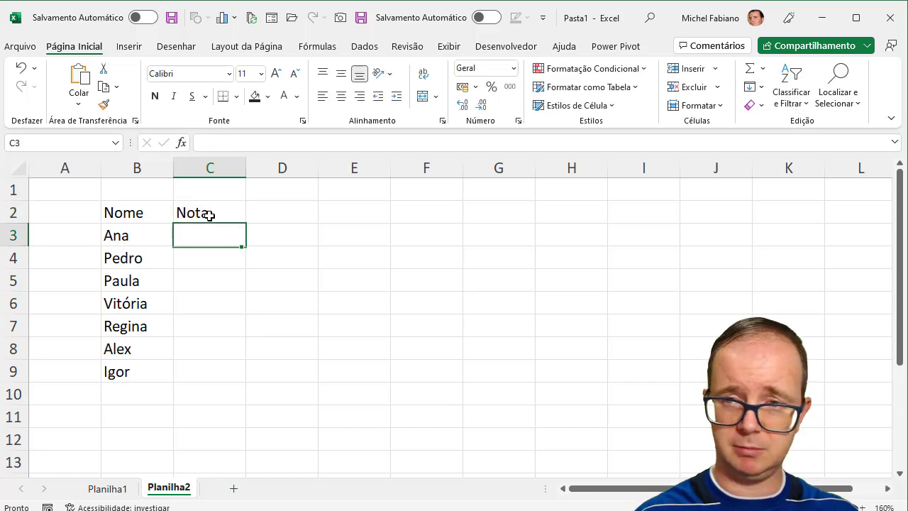
{"action": "type", "text": "10"}
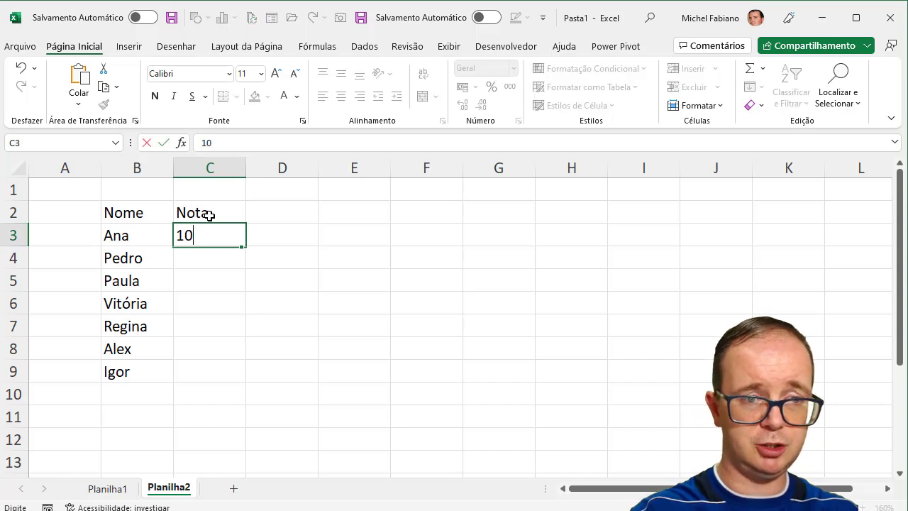
{"action": "key", "text": "Return"}
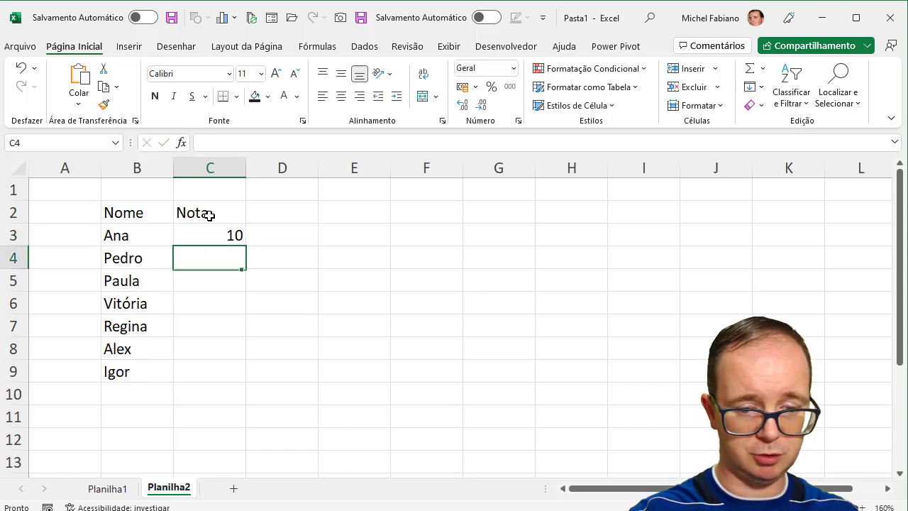
{"action": "type", "text": "8"}
{"action": "key", "text": "Return"}
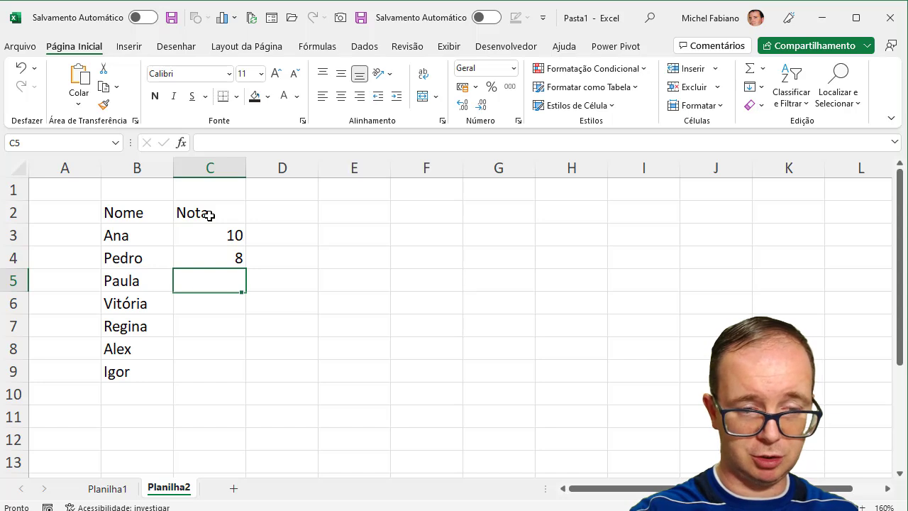
{"action": "type", "text": "7"}
{"action": "key", "text": "Return"}
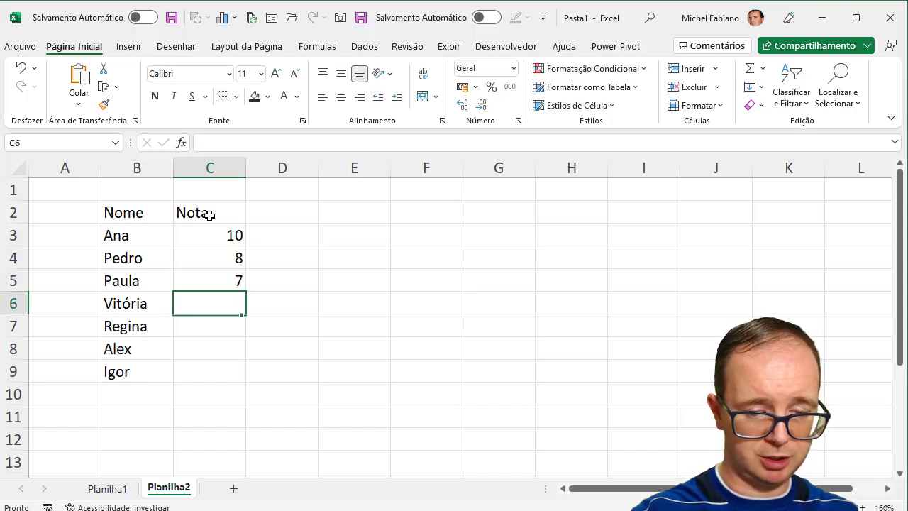
- Complete the Nota column with the grades 10, 5, 4 and 8 in C6:C9
{"action": "type", "text": "10"}
{"action": "key", "text": "Return"}
{"action": "type", "text": "5"}
{"action": "key", "text": "Return"}
{"action": "type", "text": "4"}
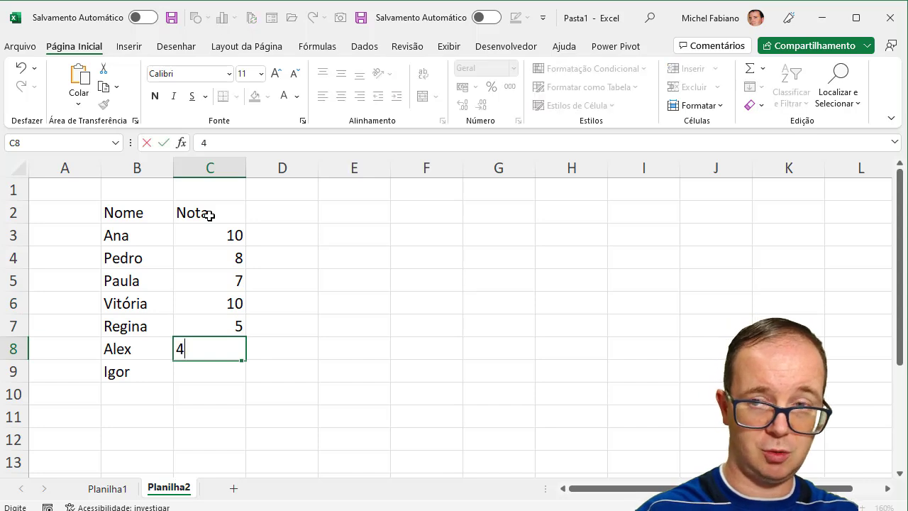
{"action": "key", "text": "Return"}
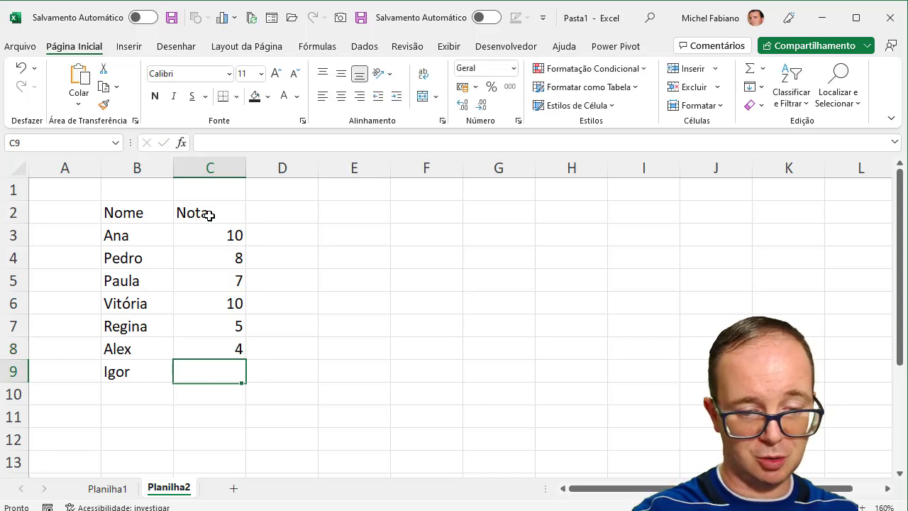
{"action": "type", "text": "8"}
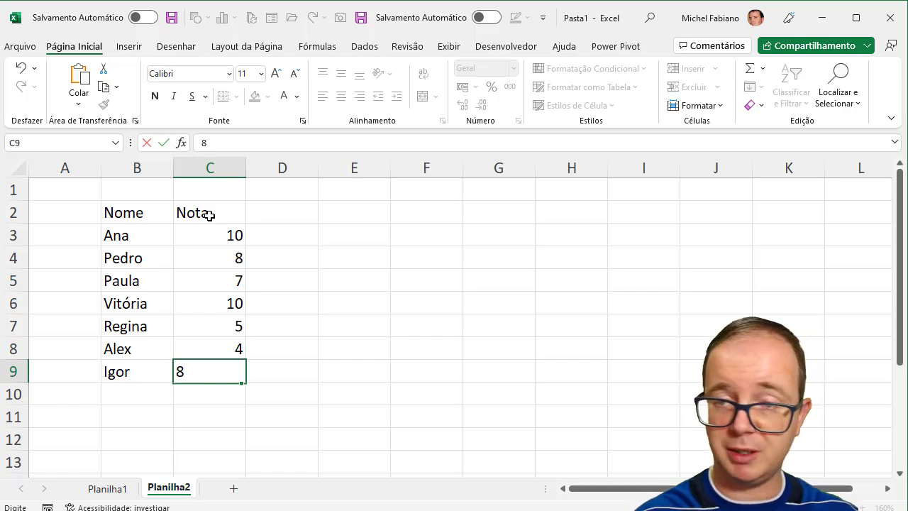
{"action": "key", "text": "Return"}
- Enter the column header Trabalho in D2, beside the Nota header
{"action": "key", "text": "Right"}
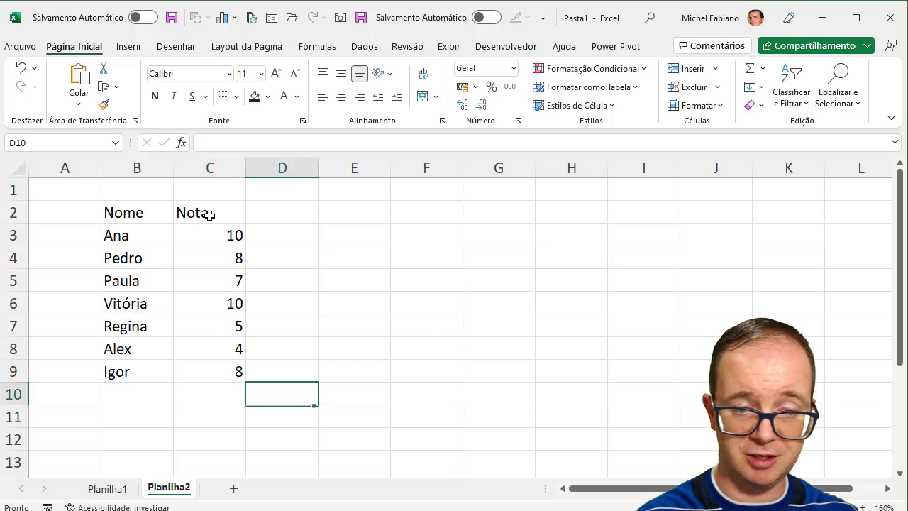
{"action": "key", "text": "Up"}
{"action": "key", "text": "Left"}
{"action": "key", "text": "Up"}
{"action": "key", "text": "Up"}
{"action": "key", "text": "Up"}
{"action": "key", "text": "Up"}
{"action": "key", "text": "Up"}
{"action": "key", "text": "Up"}
{"action": "key", "text": "Up"}
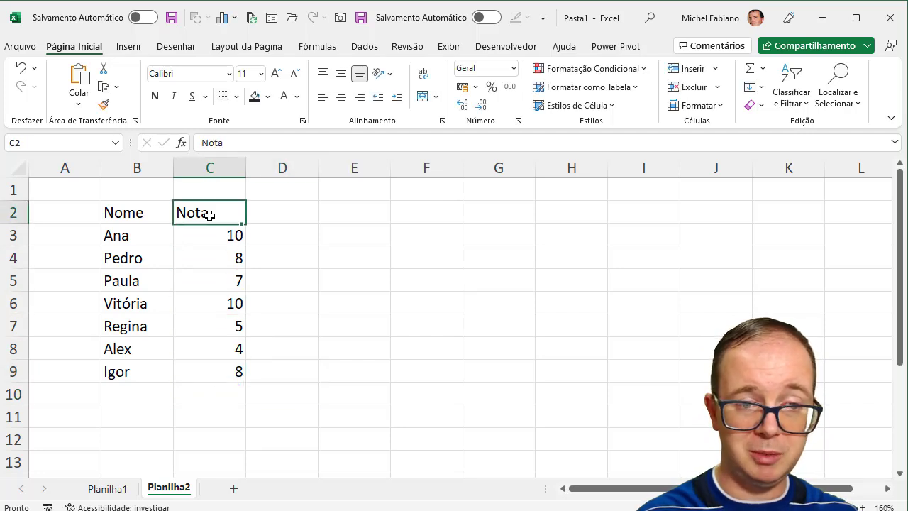
{"action": "key", "text": "Right"}
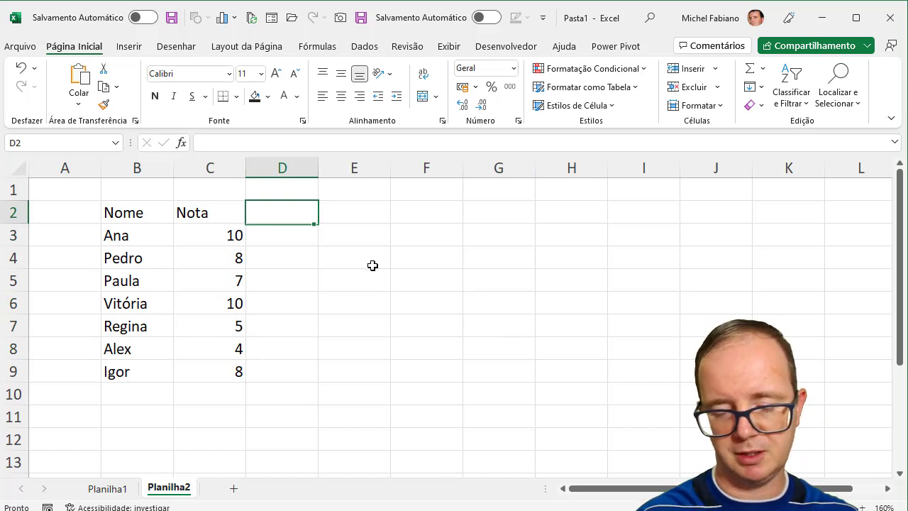
{"action": "key", "text": "Left"}
{"action": "key", "text": "Left"}
{"action": "key", "text": "Right"}
{"action": "key", "text": "Right"}
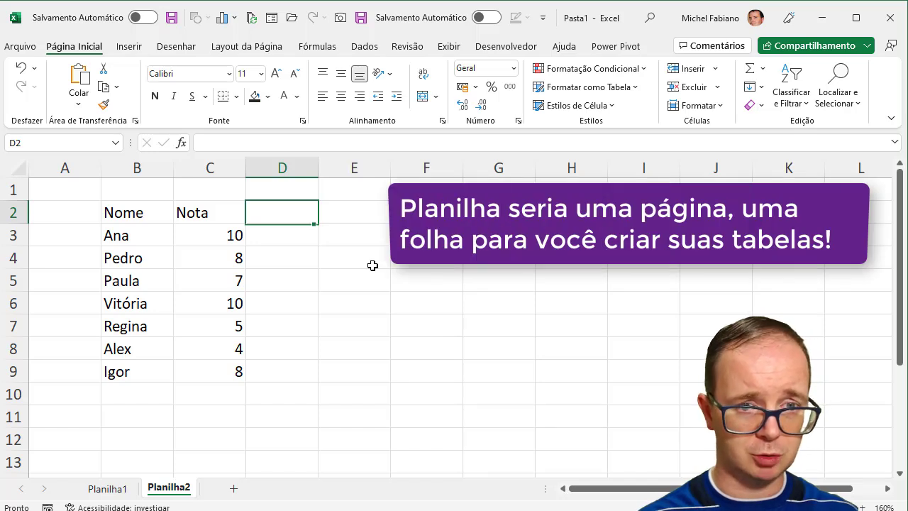
{"action": "type", "text": "Trabalho"}
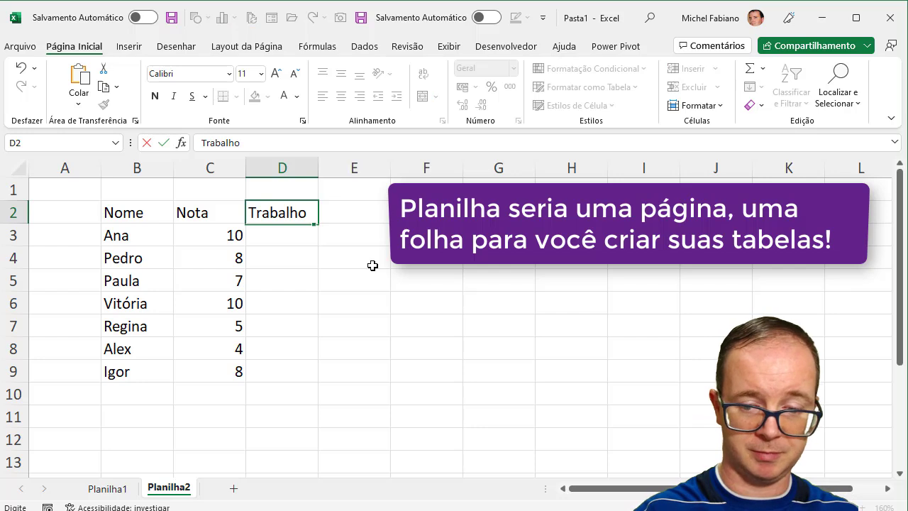
{"action": "key", "text": "Return"}
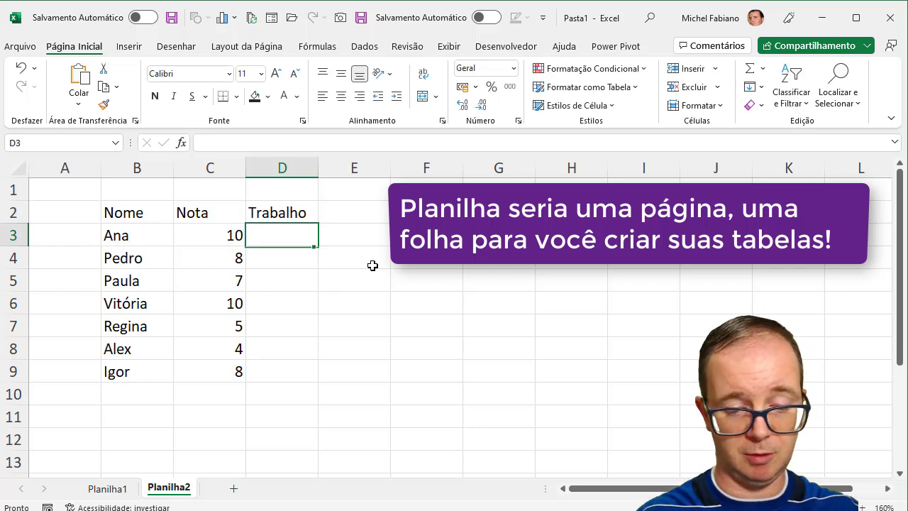
- Enter the coursework grades 7, 8, 9 and 10 in D3:D6 under the Trabalho header
{"action": "type", "text": "7"}
{"action": "key", "text": "Return"}
{"action": "type", "text": "8"}
{"action": "key", "text": "Return"}
{"action": "type", "text": "9"}
{"action": "key", "text": "Return"}
{"action": "type", "text": "10"}
{"action": "key", "text": "Return"}
- Complete the Trabalho column with the grades 6, 6 and 8 in D7:D9
{"action": "type", "text": "6"}
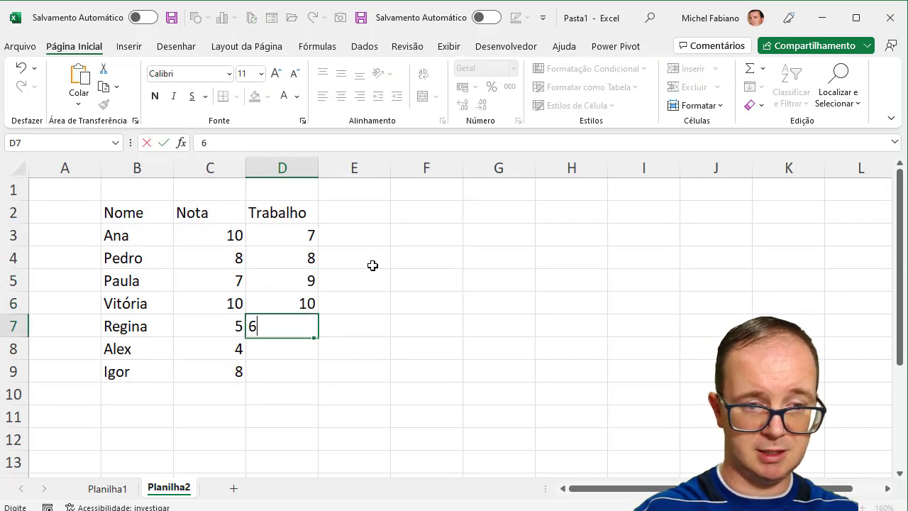
{"action": "key", "text": "Return"}
{"action": "type", "text": "6"}
{"action": "key", "text": "Return"}
{"action": "type", "text": "8"}
{"action": "key", "text": "Return"}
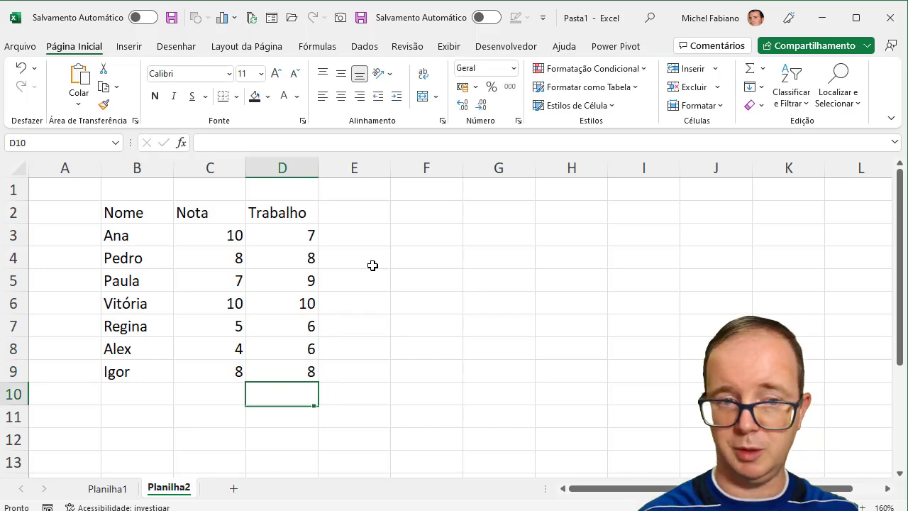
- Enter the column header Média in E2, beside the Trabalho header
{"action": "key", "text": "Right"}
{"action": "key", "text": "Up"}
{"action": "key", "text": "Up"}
{"action": "key", "text": "Up"}
{"action": "key", "text": "Up"}
{"action": "key", "text": "Up"}
{"action": "key", "text": "Up"}
{"action": "key", "text": "Up"}
{"action": "key", "text": "Up"}
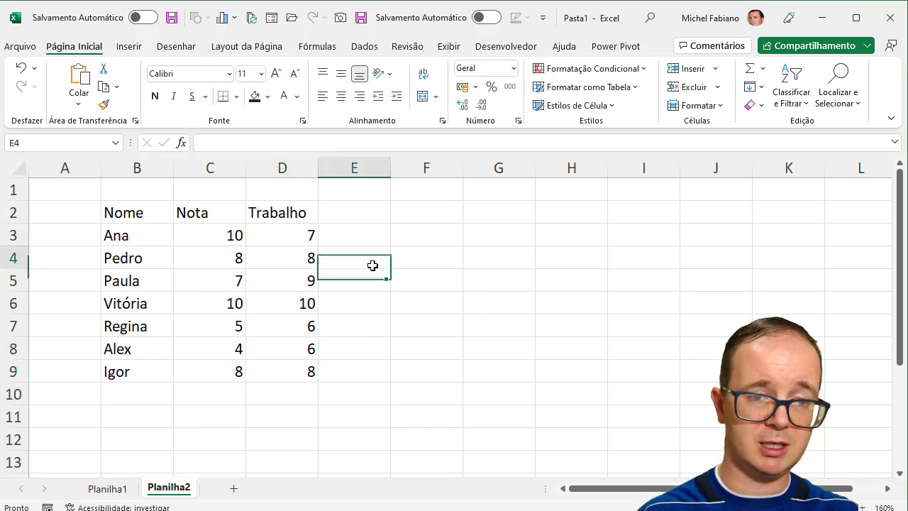
{"action": "type", "text": "Média"}
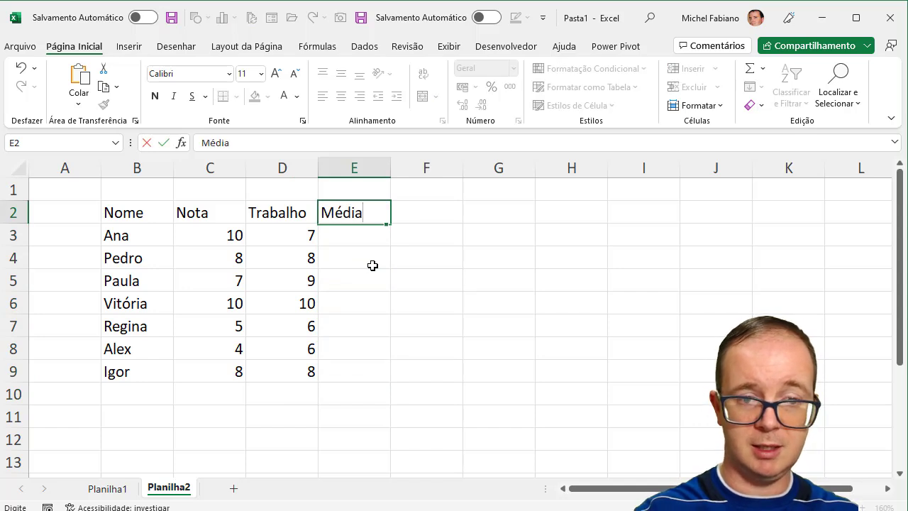
{"action": "key", "text": "Return"}
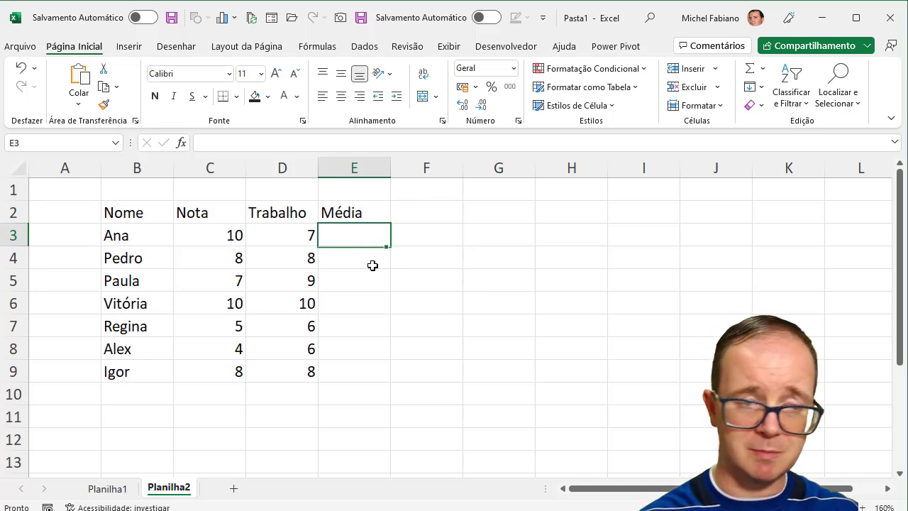
- Go through the Nome, Nota and Trabalho columns cell by cell, up to the Média header, to review the table's structure
{"action": "left_click", "coordinate": [162, 215]}
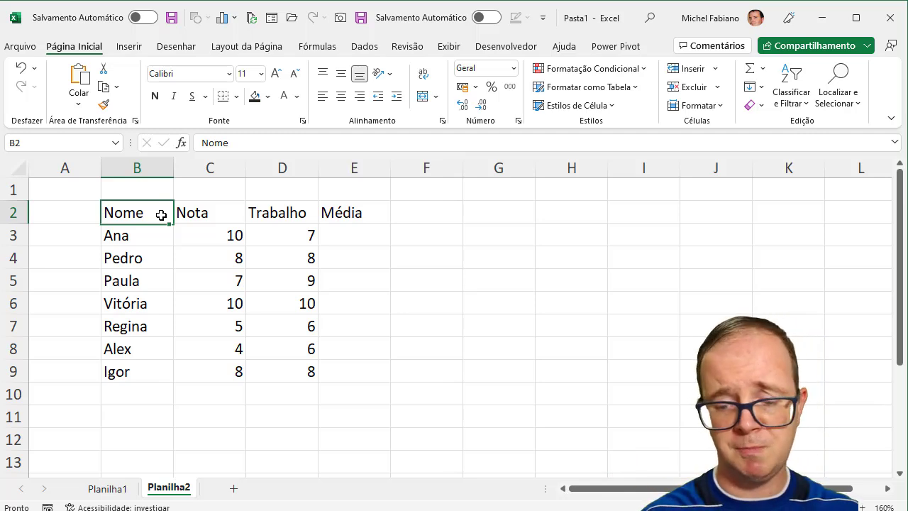
{"action": "key", "text": "Down"}
{"action": "key", "text": "Down"}
{"action": "key", "text": "Down"}
{"action": "key", "text": "Down"}
{"action": "key", "text": "Down"}
{"action": "key", "text": "Down"}
{"action": "key", "text": "Down"}
{"action": "key", "text": "Down"}
{"action": "key", "text": "Right"}
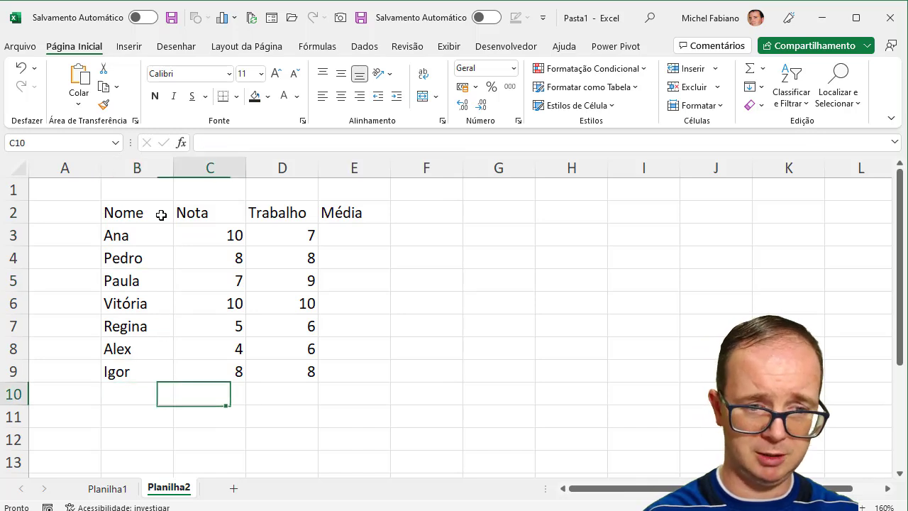
{"action": "key", "text": "Up"}
{"action": "key", "text": "Up"}
{"action": "key", "text": "Up"}
{"action": "key", "text": "Up"}
{"action": "key", "text": "Up"}
{"action": "key", "text": "Up"}
{"action": "key", "text": "Up"}
{"action": "key", "text": "Up"}
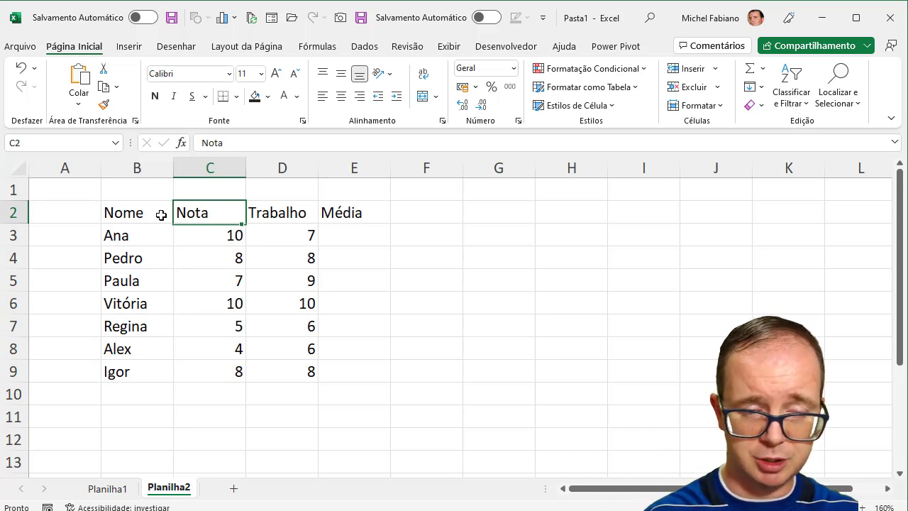
{"action": "key", "text": "Down"}
{"action": "key", "text": "Down"}
{"action": "key", "text": "Down"}
{"action": "key", "text": "Down"}
{"action": "key", "text": "Down"}
{"action": "key", "text": "Down"}
{"action": "key", "text": "Down"}
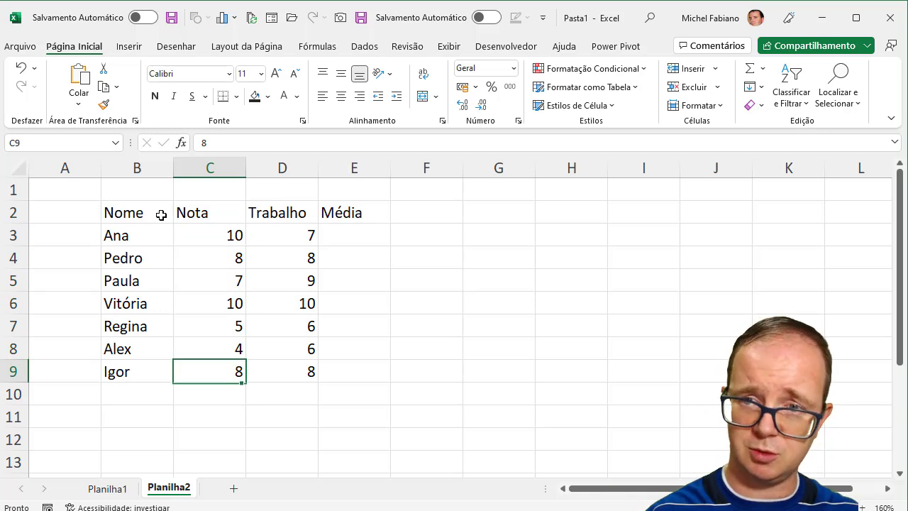
{"action": "key", "text": "Right"}
{"action": "key", "text": "Up"}
{"action": "key", "text": "Up"}
{"action": "key", "text": "Up"}
{"action": "key", "text": "Up"}
{"action": "key", "text": "Up"}
{"action": "key", "text": "Up"}
{"action": "key", "text": "Up"}
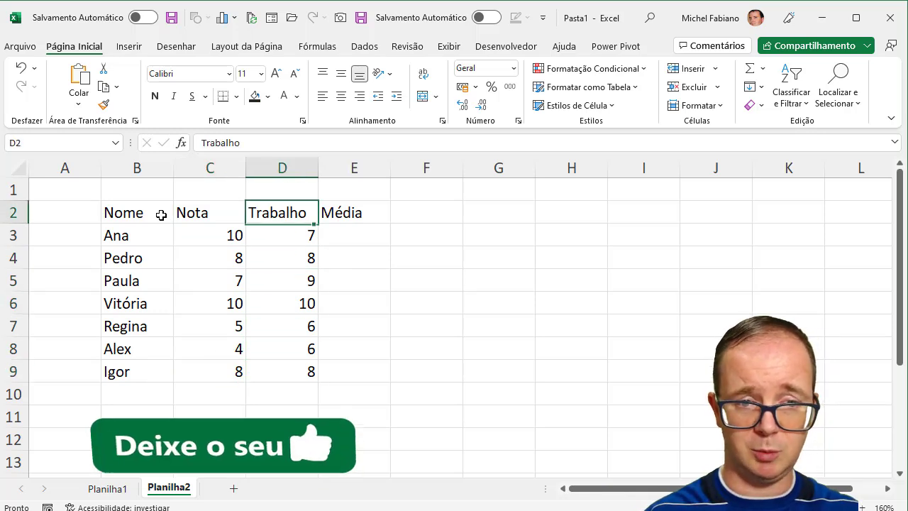
{"action": "key", "text": "Right"}
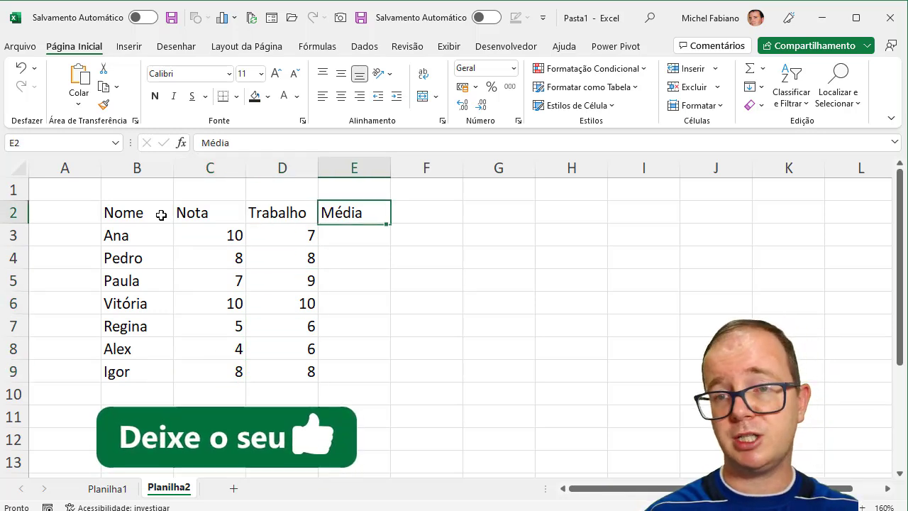
- Calculate the first student's average in E3 with the arithmetic formula =(C3+D3)/2
{"action": "key", "text": "Down"}
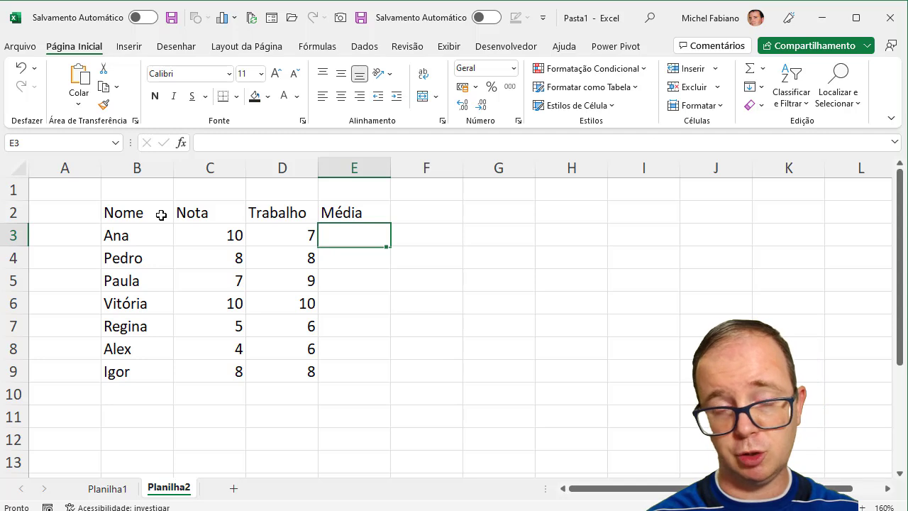
{"action": "type", "text": "=("}
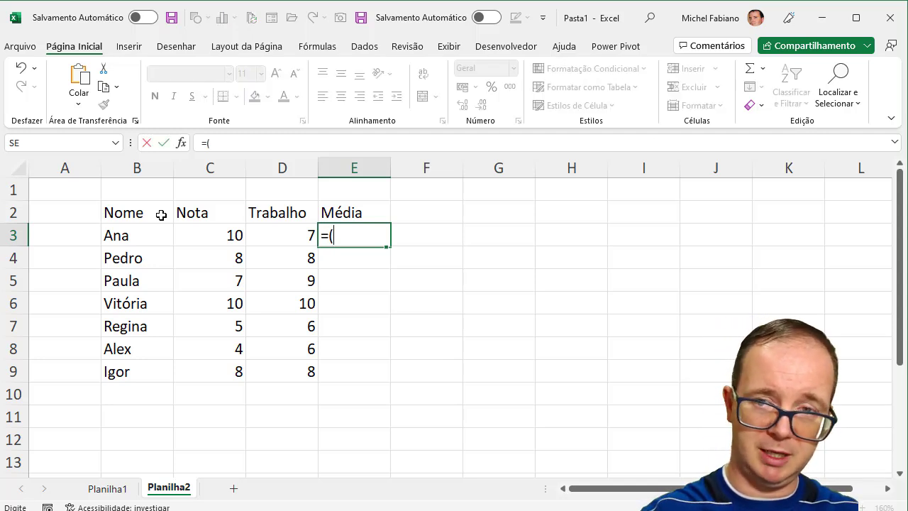
{"action": "left_click", "coordinate": [218, 231]}
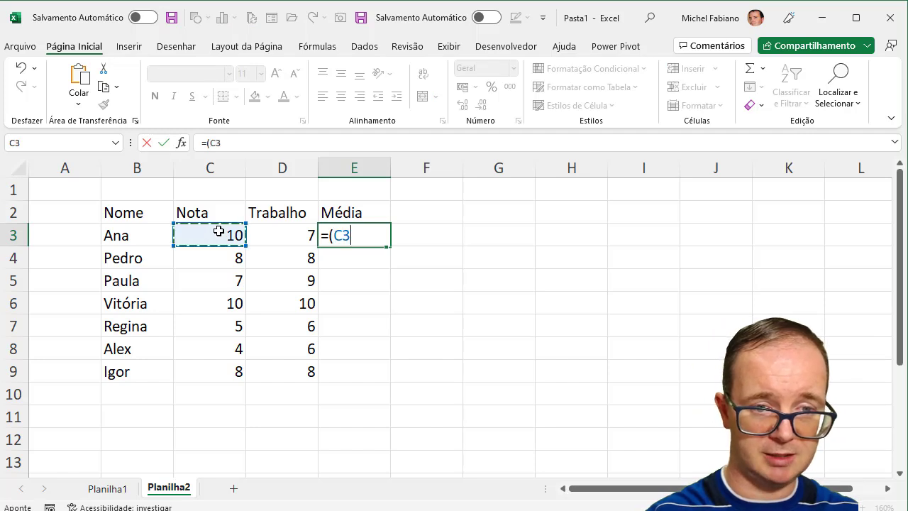
{"action": "type", "text": "+"}
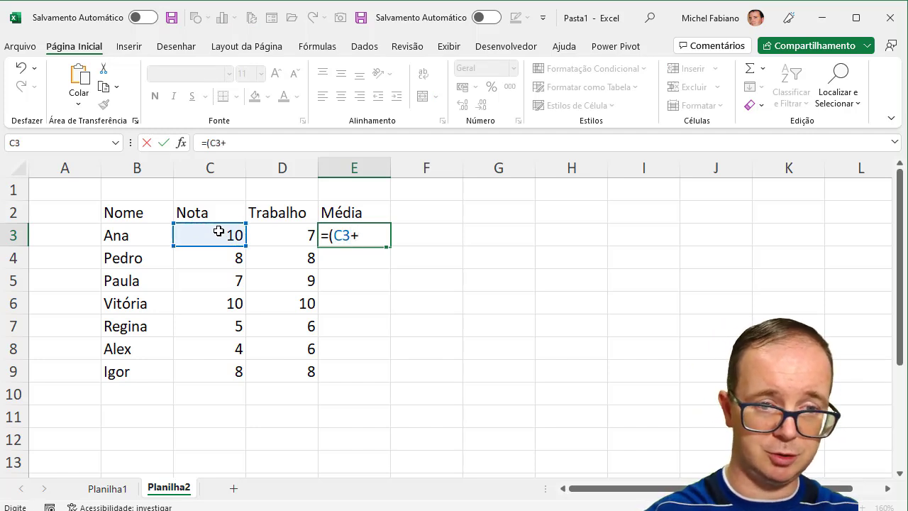
{"action": "left_click", "coordinate": [276, 236]}
{"action": "type", "text": ")"}
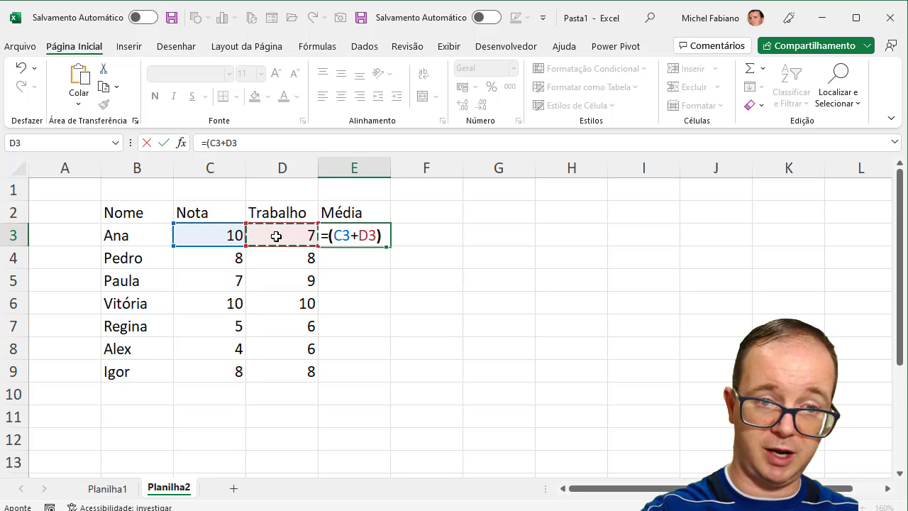
{"action": "type", "text": "/2"}
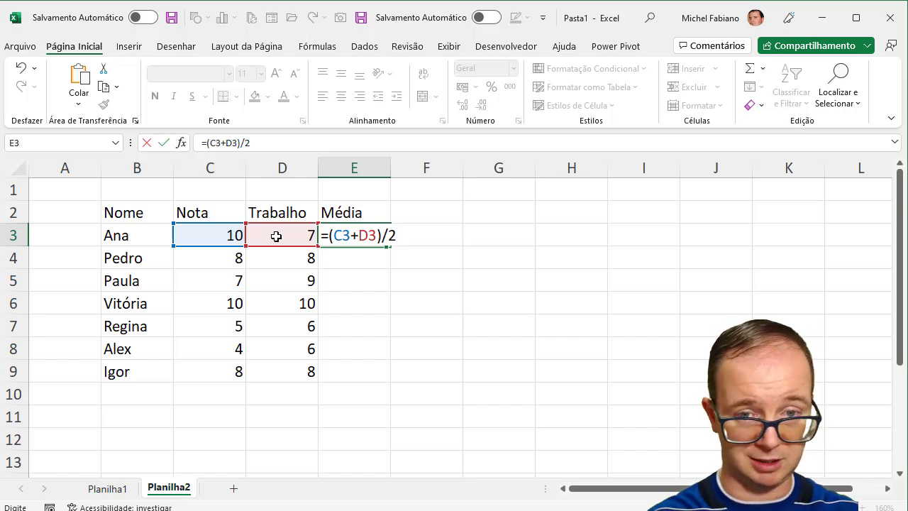
{"action": "key", "text": "Return"}
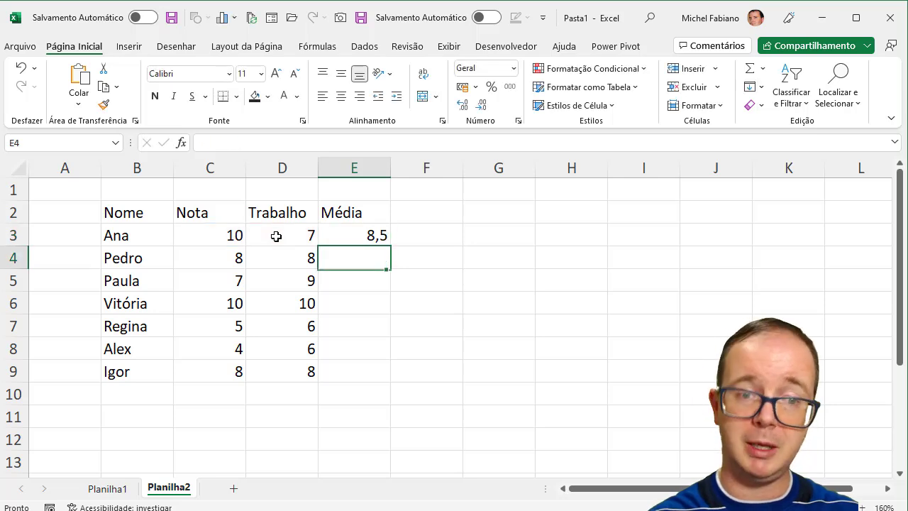
- Replace the formula in E3 with a manually written =MÉDIA(C3:D3) function
{"action": "left_click", "coordinate": [352, 235]}
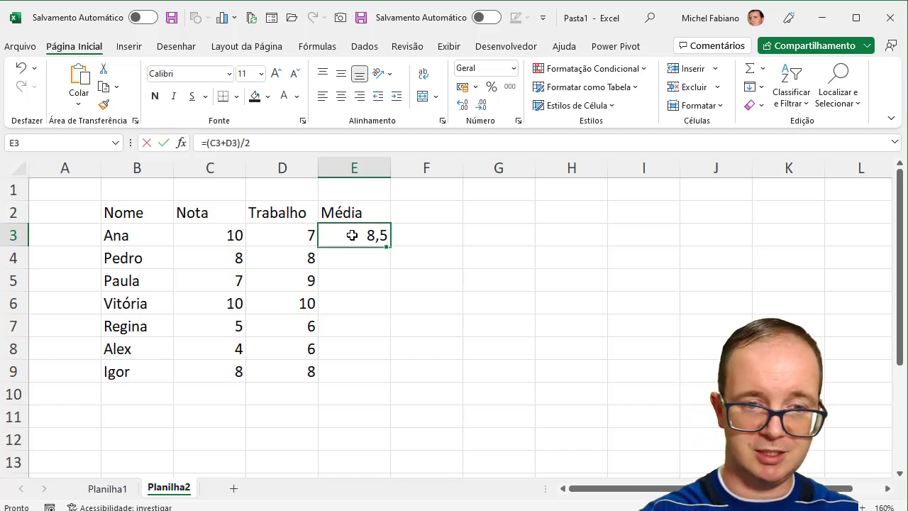
{"action": "type", "text": "=média"}
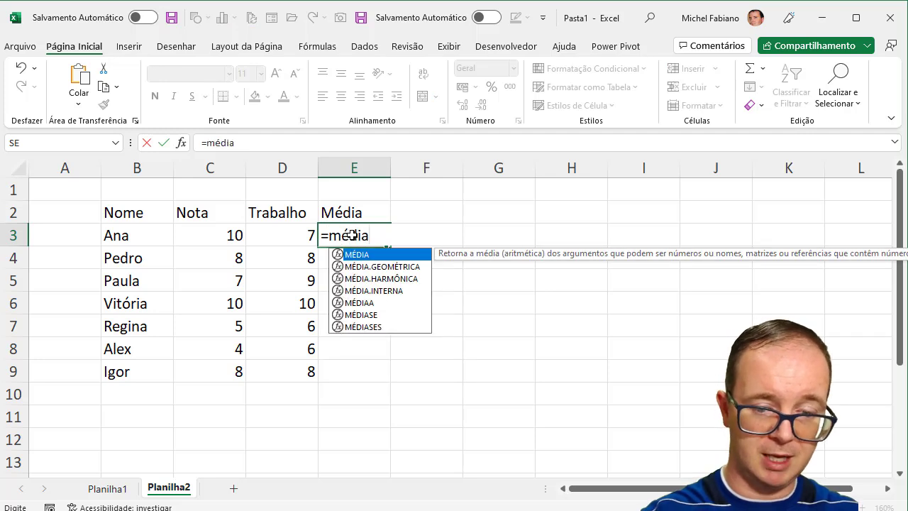
{"action": "type", "text": "("}
{"action": "left_click", "coordinate": [227, 235]}
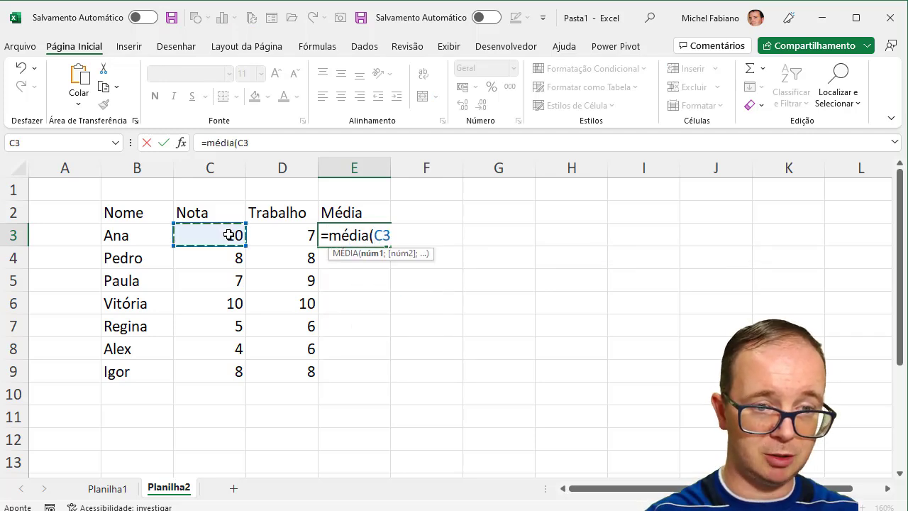
{"action": "left_click_drag", "start_coordinate": [227, 235], "coordinate": [260, 235]}
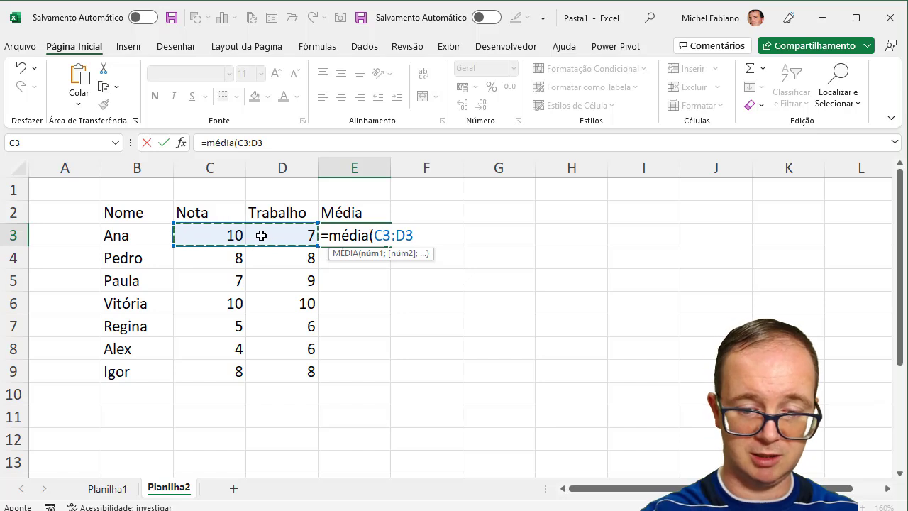
{"action": "type", "text": ")"}
{"action": "key", "text": "Return"}
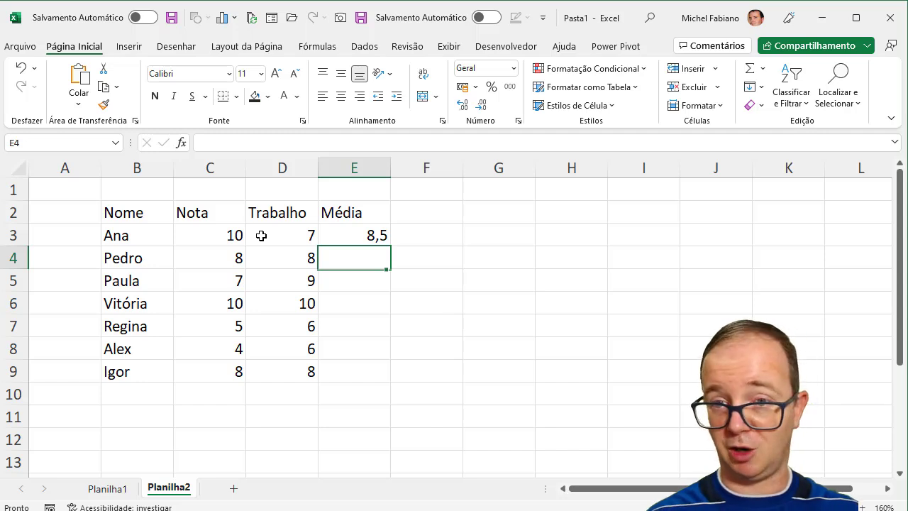
- Clear E3 and insert the built-in Média quick function over the range C3:D3 in its place
{"action": "right_click", "coordinate": [357, 232]}
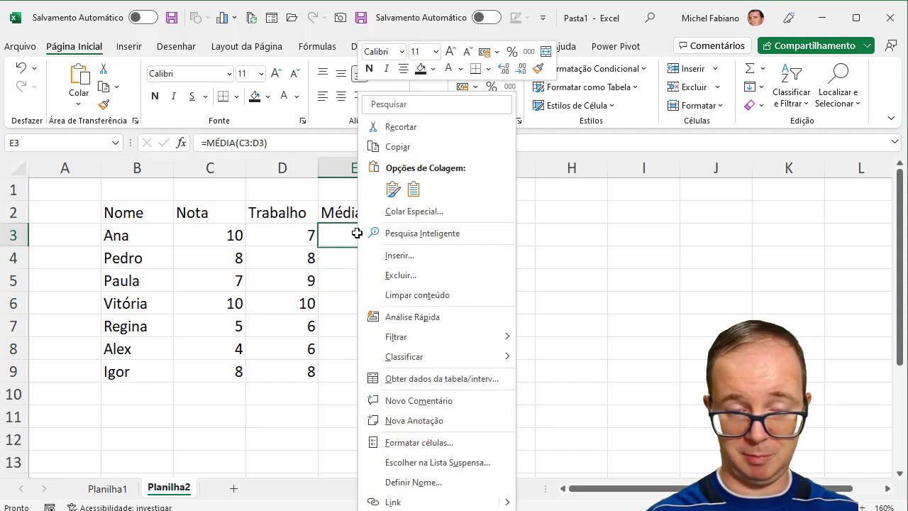
{"action": "left_click", "coordinate": [352, 233]}
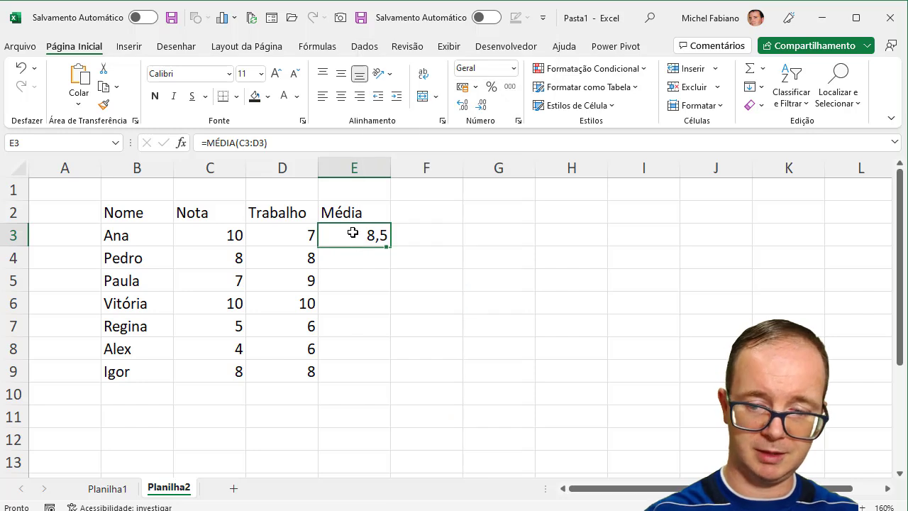
{"action": "key", "text": "Delete"}
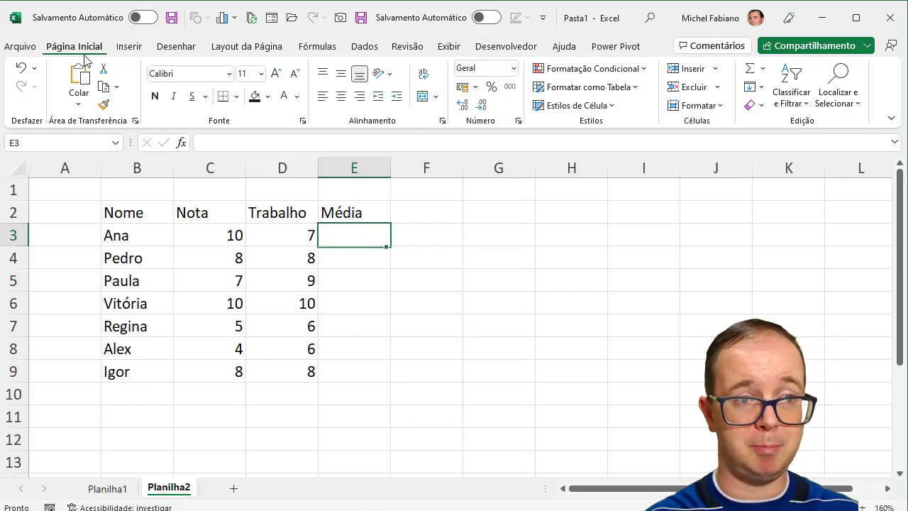
{"action": "left_click", "coordinate": [764, 69]}
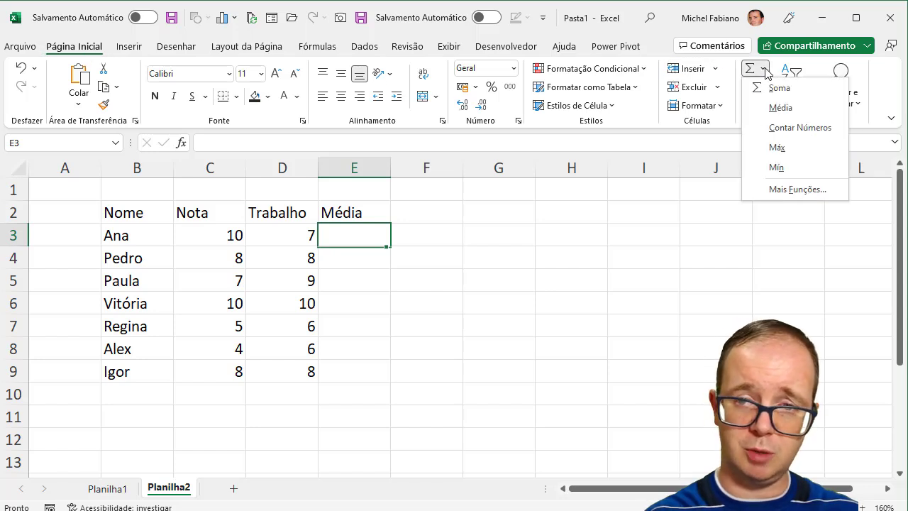
{"action": "left_click", "coordinate": [778, 108]}
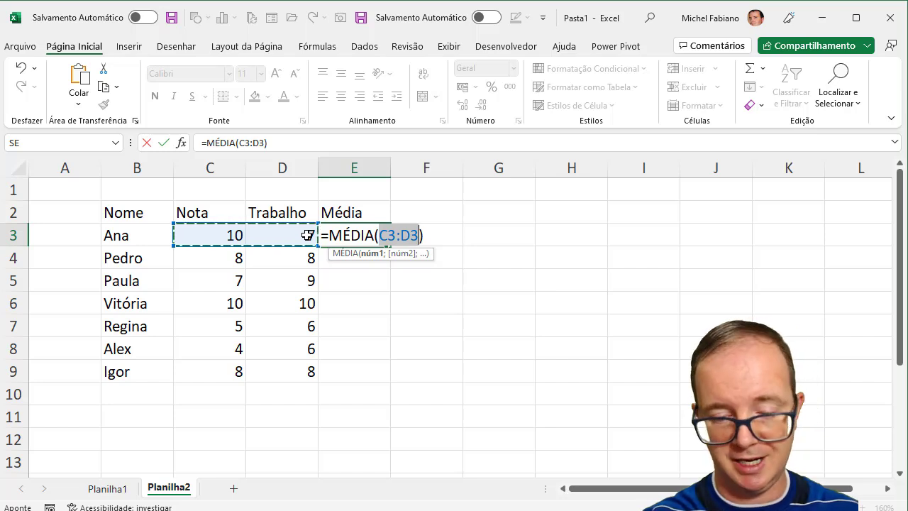
{"action": "key", "text": "Return"}
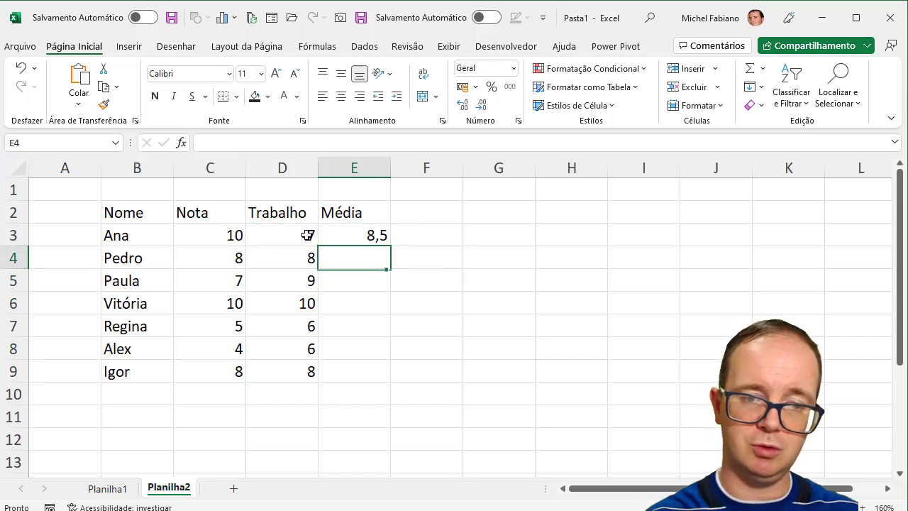
- Fill the average formula from E3 down to E9 for all remaining students
{"action": "right_click", "coordinate": [360, 243]}
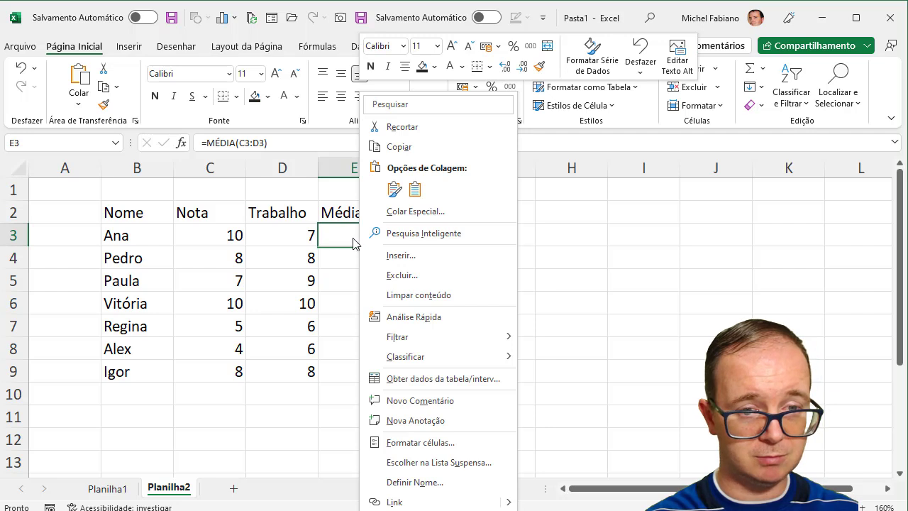
{"action": "left_click", "coordinate": [338, 238]}
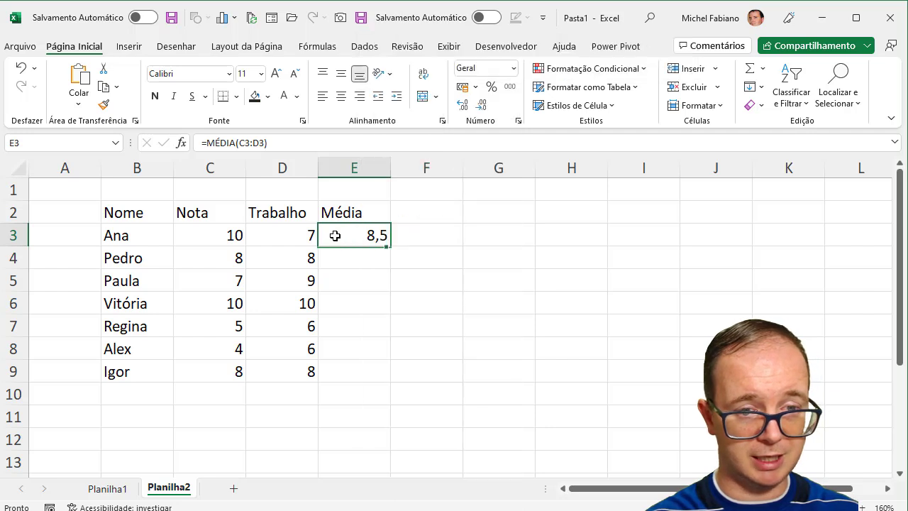
{"action": "double_click", "coordinate": [392, 246]}
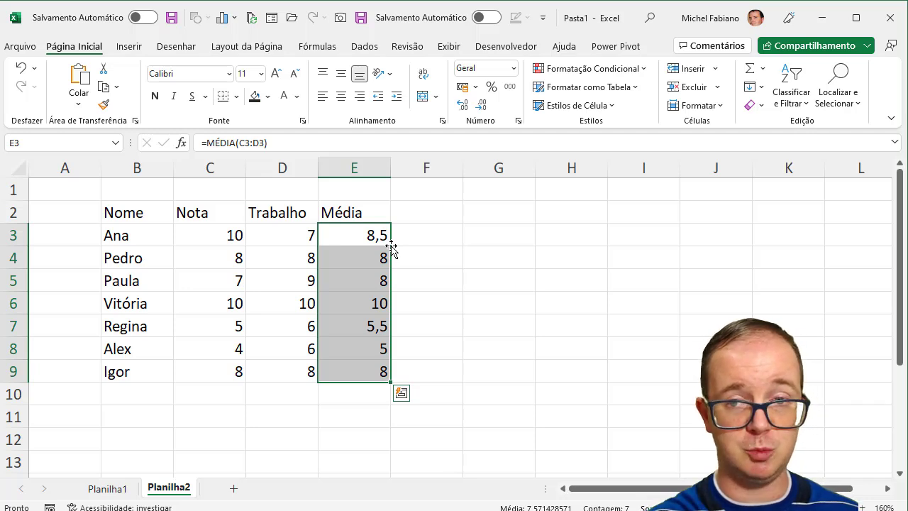
- Format the range B2:E9 as a table with headers, using the green banded style from the second row of the Média group
{"action": "left_click_drag", "start_coordinate": [138, 213], "coordinate": [355, 365]}
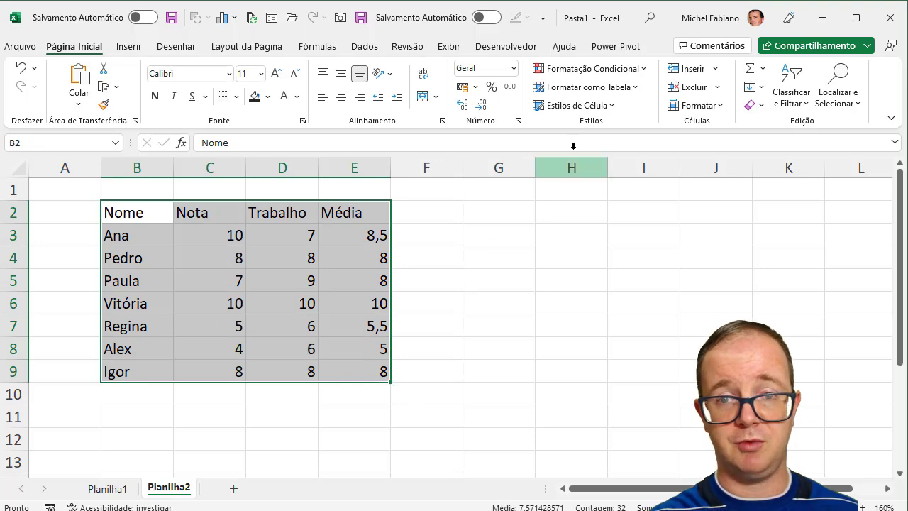
{"action": "left_click", "coordinate": [634, 88]}
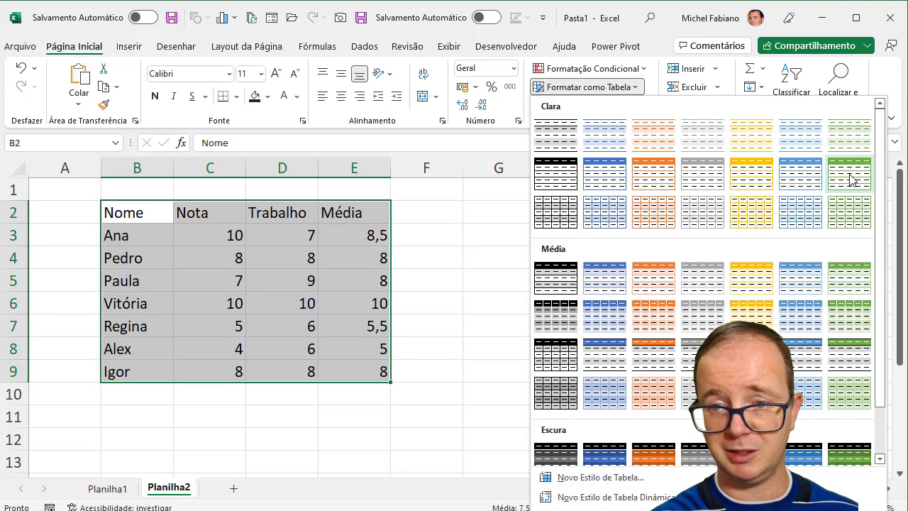
{"action": "left_click", "coordinate": [832, 325]}
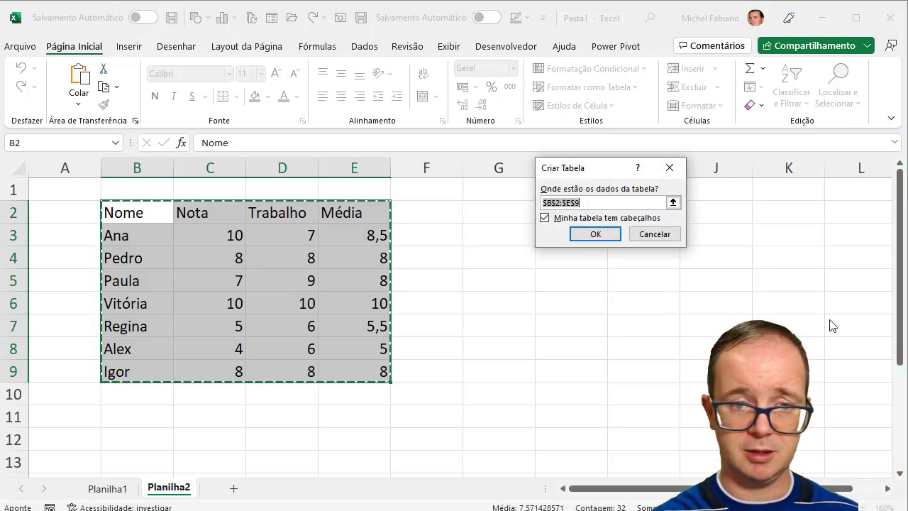
{"action": "left_click", "coordinate": [604, 236]}
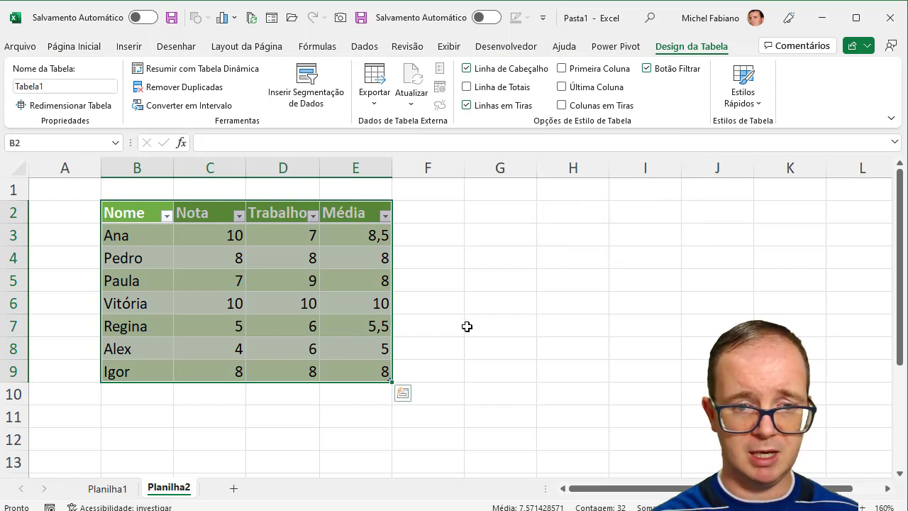
- Add a new row at the end of the grades table with another student's name, Nota 8 and Trabalho 7
{"action": "left_click", "coordinate": [373, 373]}
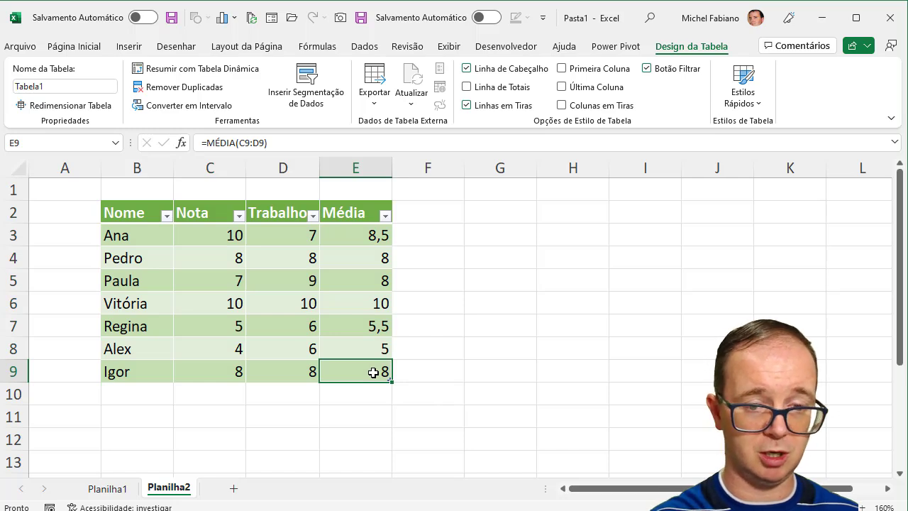
{"action": "key", "text": "Tab"}
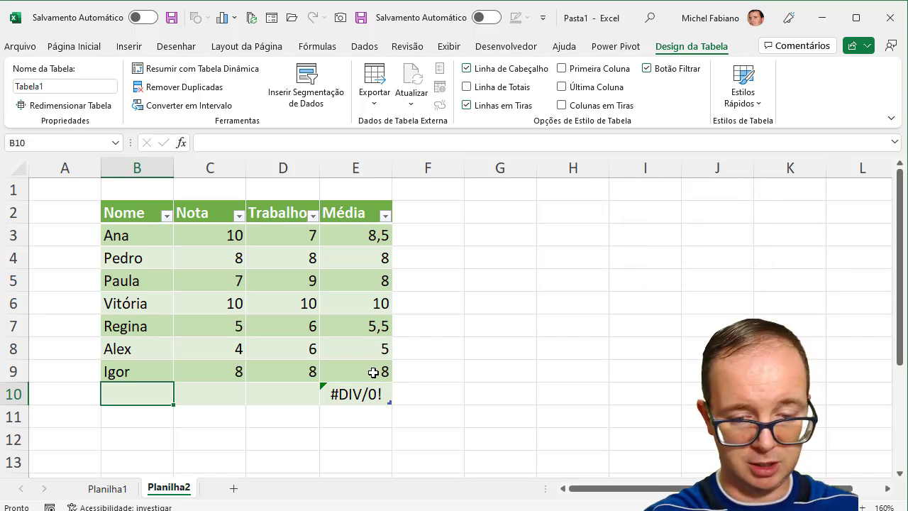
{"action": "type", "text": "Suzana"}
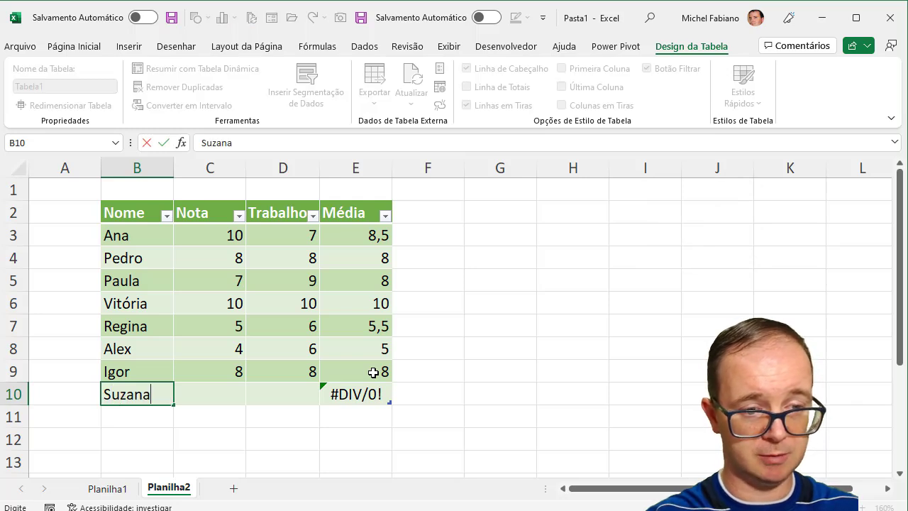
{"action": "key", "text": "Tab"}
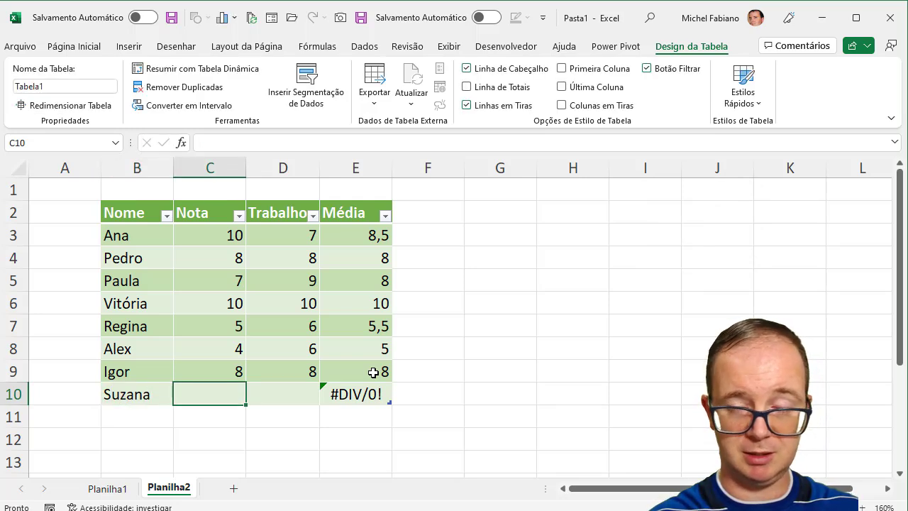
{"action": "type", "text": "8"}
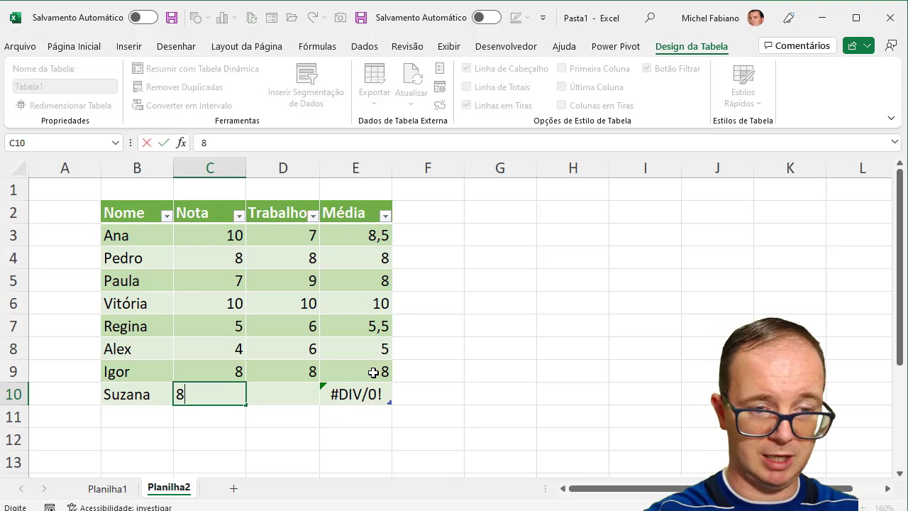
{"action": "key", "text": "Tab"}
{"action": "type", "text": "7"}
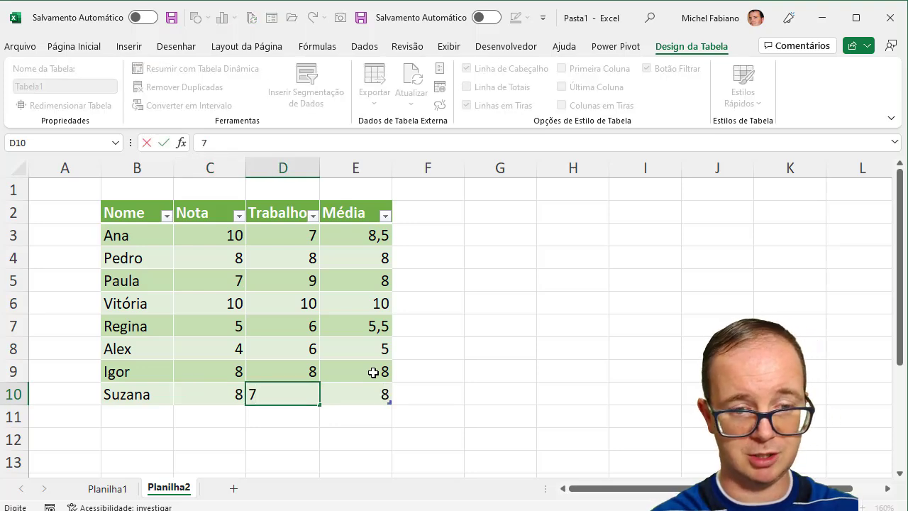
{"action": "key", "text": "Tab"}
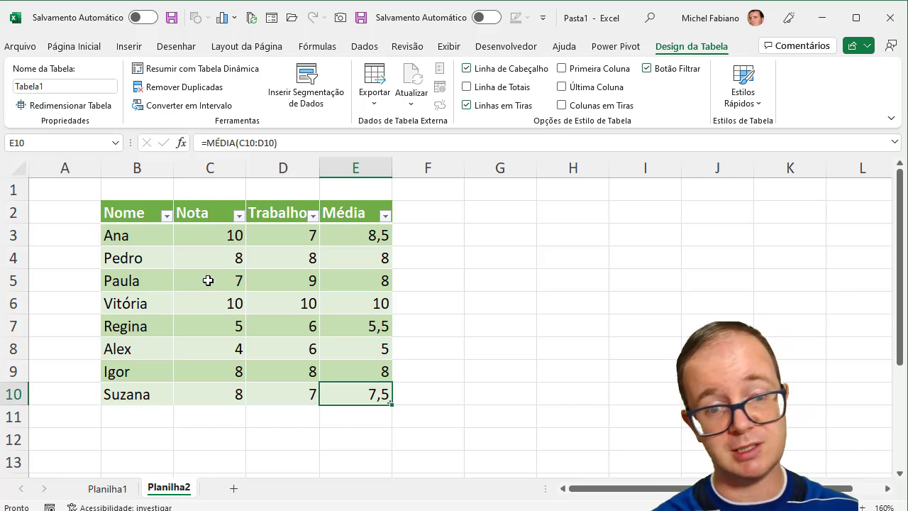
- Add a new worksheet, zoom it to 160%, and enter the heading Contas in B2
{"action": "left_click", "coordinate": [233, 489]}
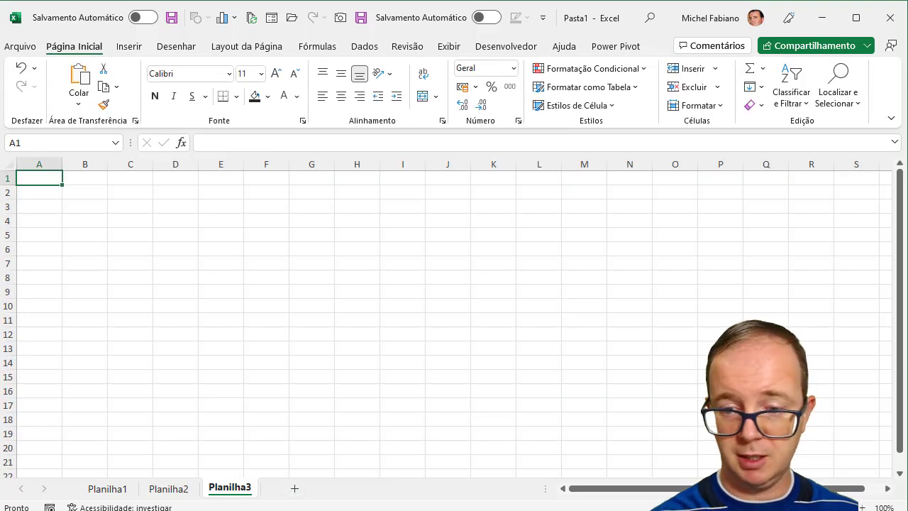
{"action": "scroll", "coordinate": [273, 305], "scroll_direction": "up", "scroll_amount": 4, "text": "ctrl"}
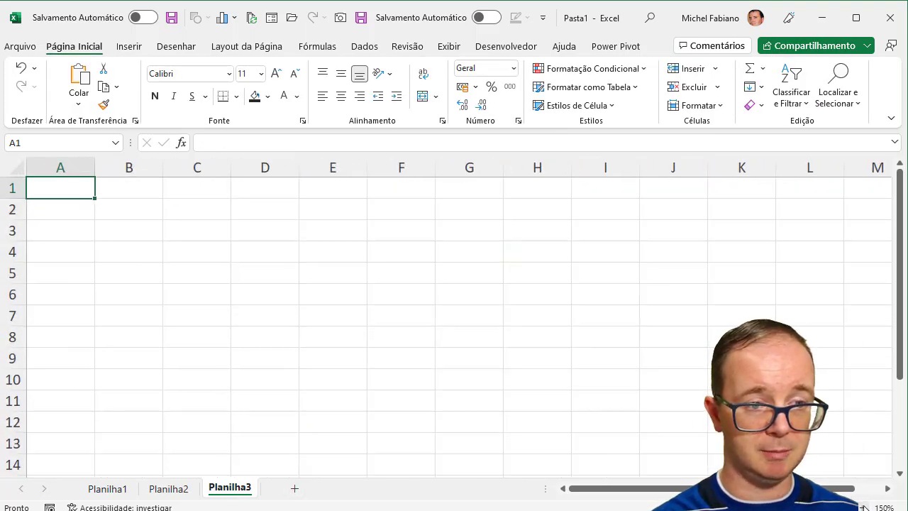
{"action": "left_click", "coordinate": [144, 207]}
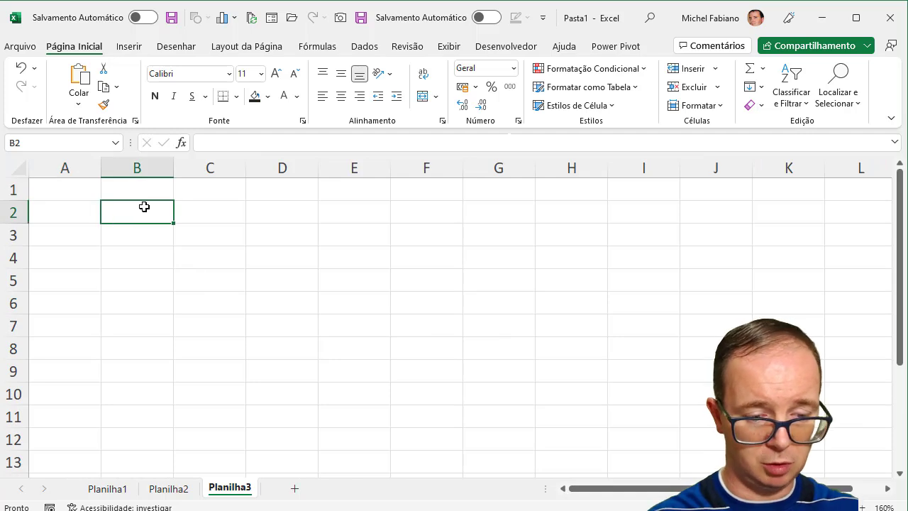
{"action": "type", "text": "Contas"}
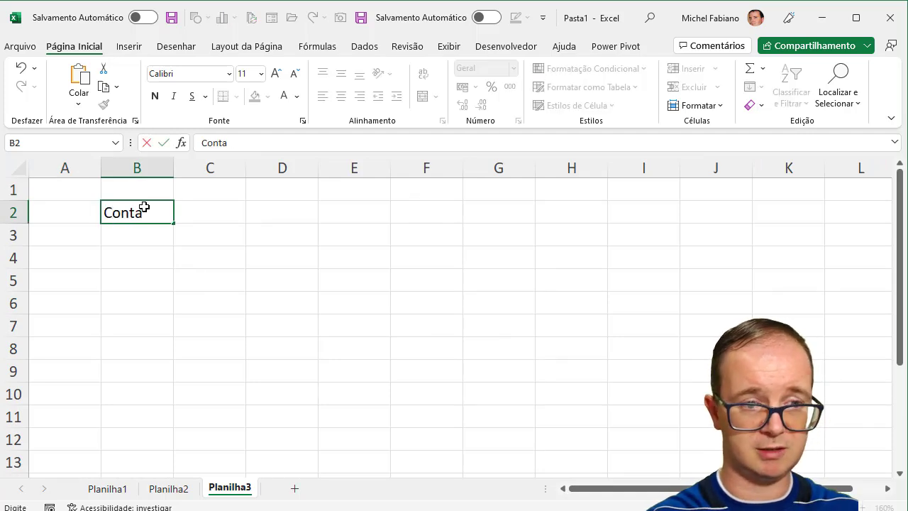
{"action": "key", "text": "Return"}
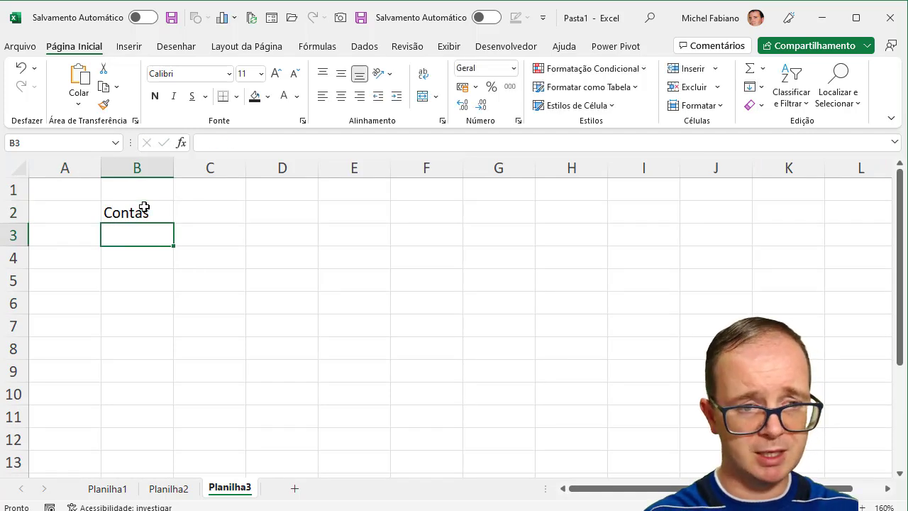
- Enter the bills Água and Luz in B3 and B4 under the Contas heading
{"action": "type", "text": "água"}
{"action": "key", "text": "BackSpace"}
{"action": "key", "text": "BackSpace"}
{"action": "key", "text": "BackSpace"}
{"action": "key", "text": "BackSpace"}
{"action": "type", "text": "Água"}
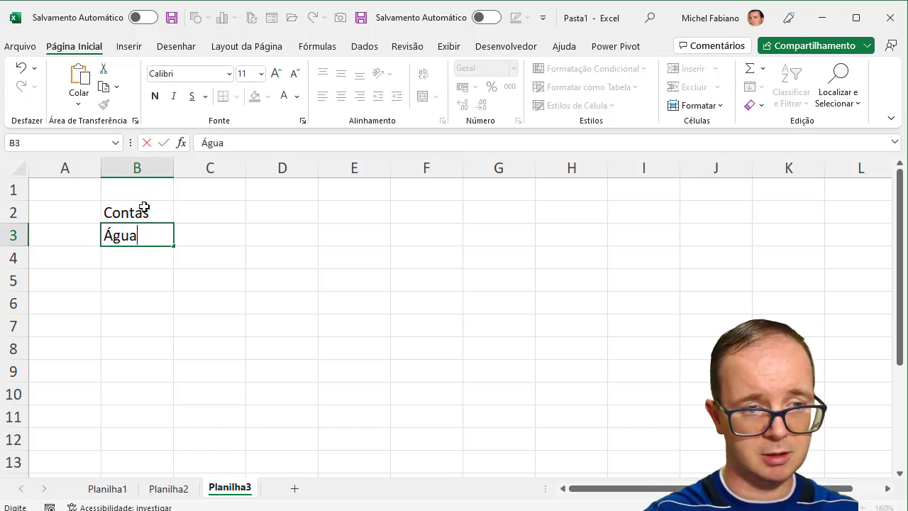
{"action": "key", "text": "Return"}
{"action": "type", "text": "Luz"}
{"action": "key", "text": "Return"}
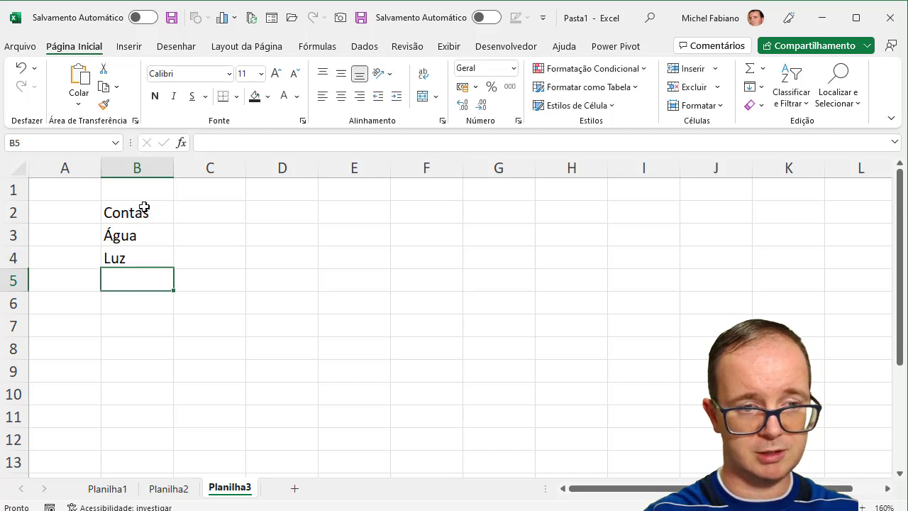
- Continue the bill list in B5:B9 with Gás, Aluguel, Escola, Carro and Alimentação
{"action": "type", "text": "Gás"}
{"action": "key", "text": "Return"}
{"action": "type", "text": "Aluguel"}
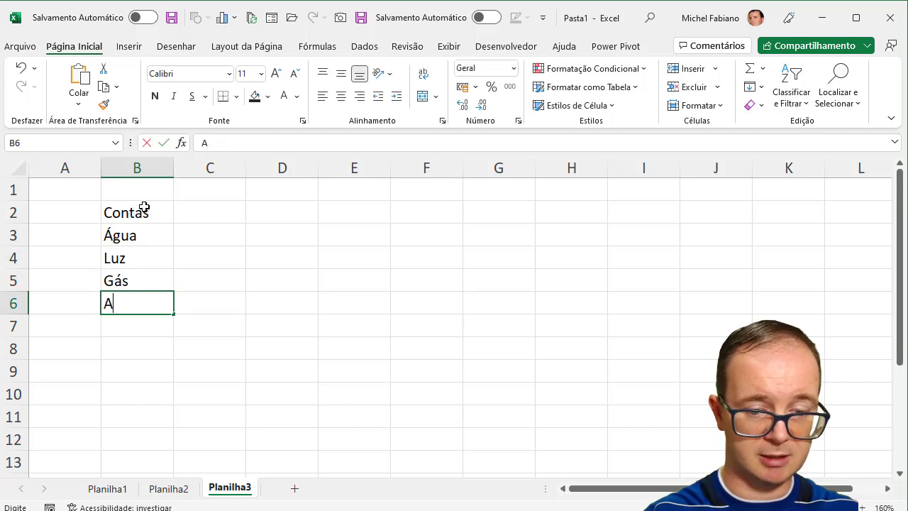
{"action": "key", "text": "Return"}
{"action": "type", "text": "Escola"}
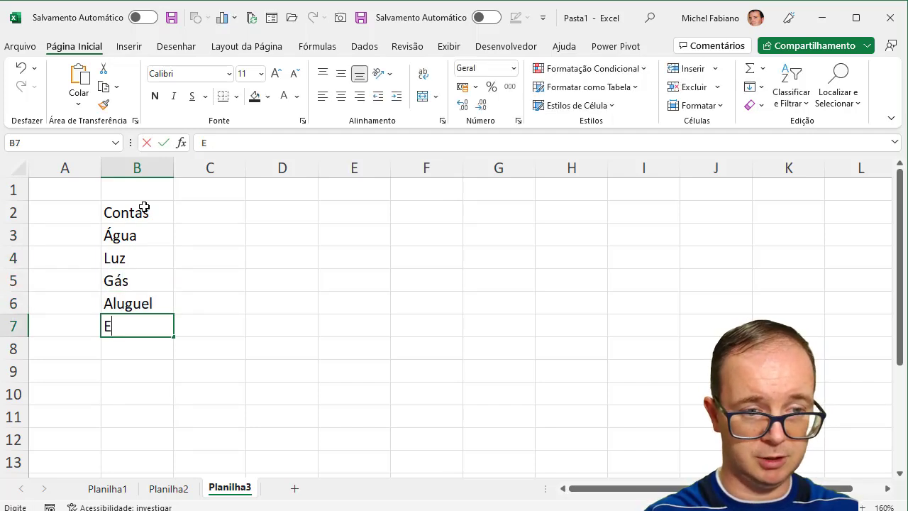
{"action": "key", "text": "Return"}
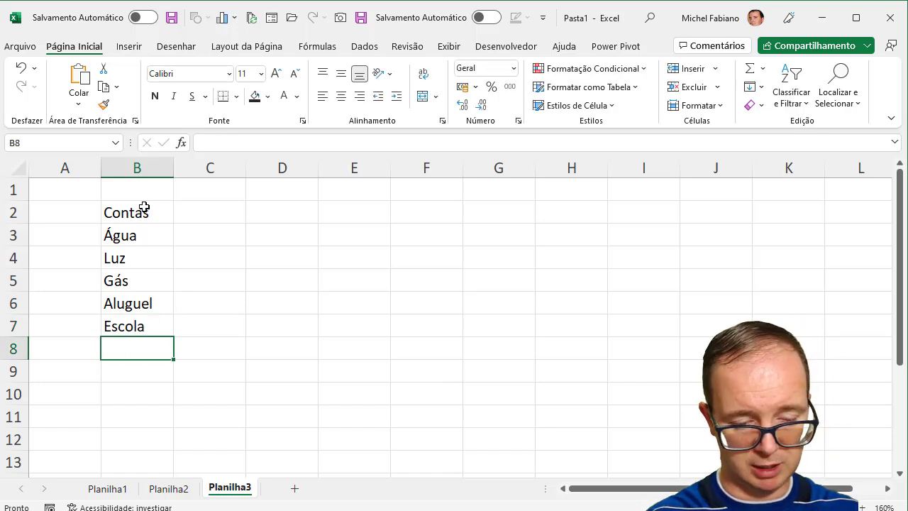
{"action": "type", "text": "Carro"}
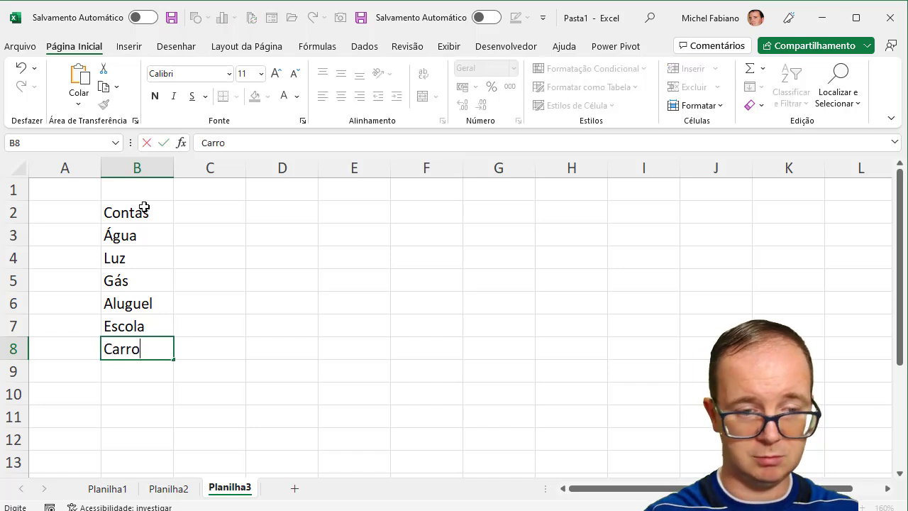
{"action": "key", "text": "Return"}
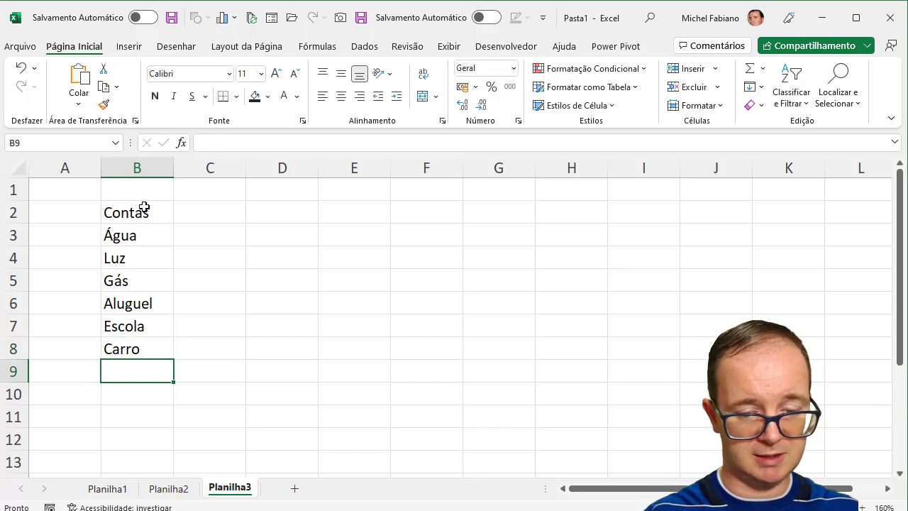
{"action": "type", "text": "Alimentação"}
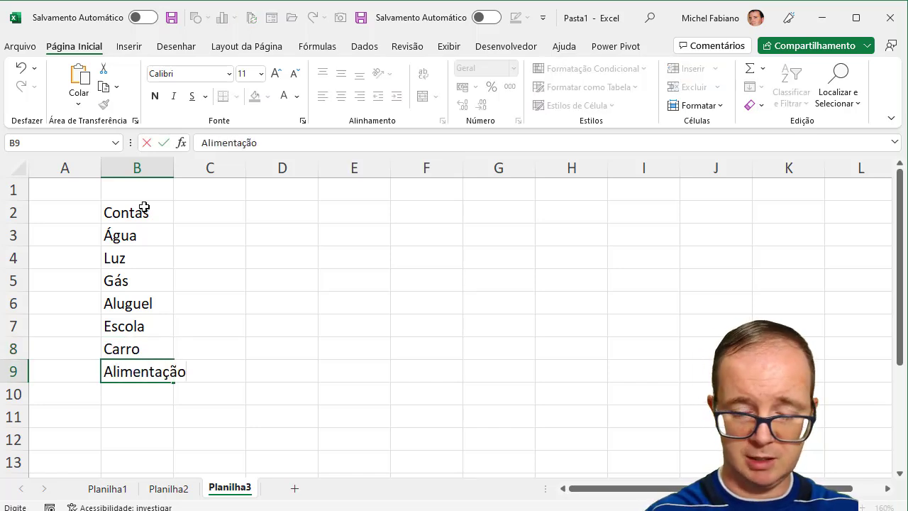
{"action": "key", "text": "Tab"}
- Autofit column B to its contents and enter the month heading JAN in C2
{"action": "left_click_drag", "start_coordinate": [175, 170], "coordinate": [174, 170]}
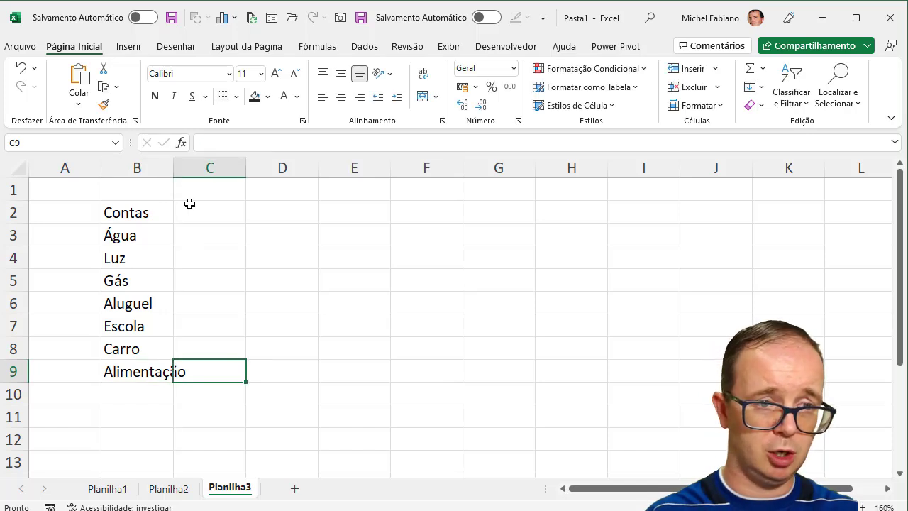
{"action": "double_click", "coordinate": [173, 167]}
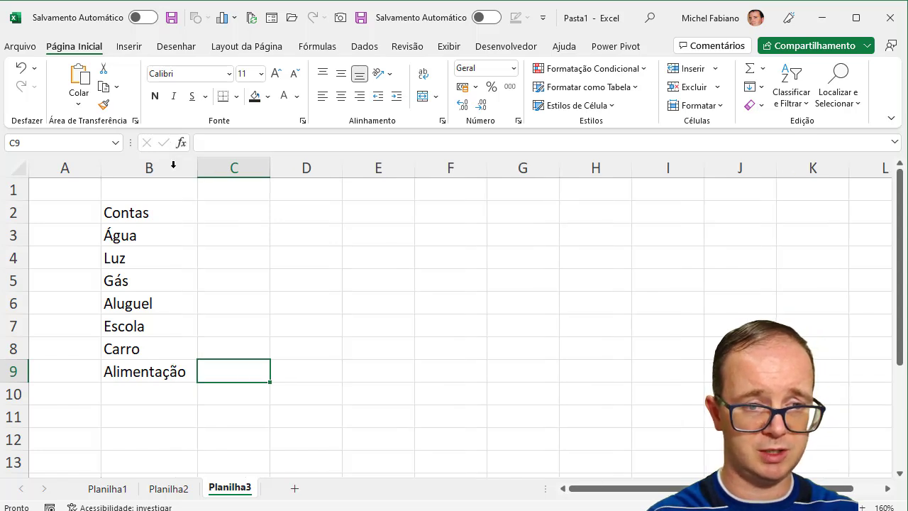
{"action": "left_click", "coordinate": [226, 214]}
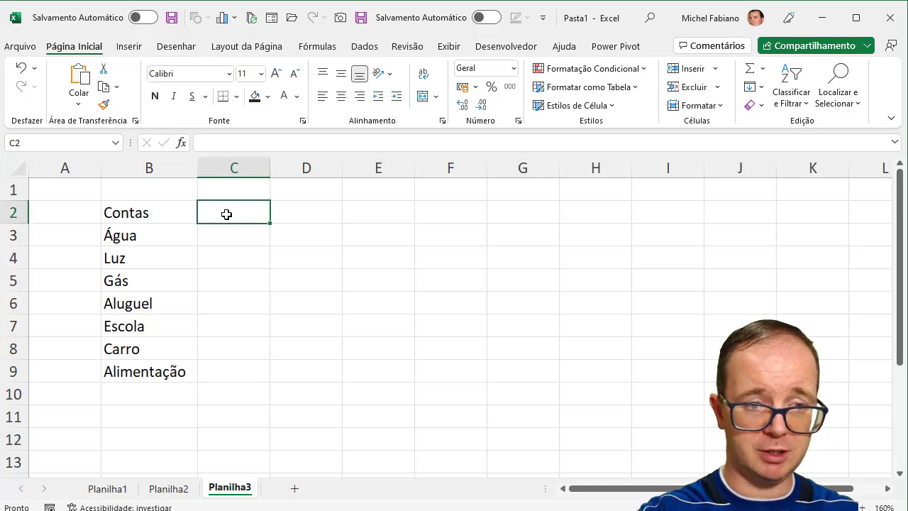
{"action": "type", "text": "JAN"}
{"action": "key", "text": "Return"}
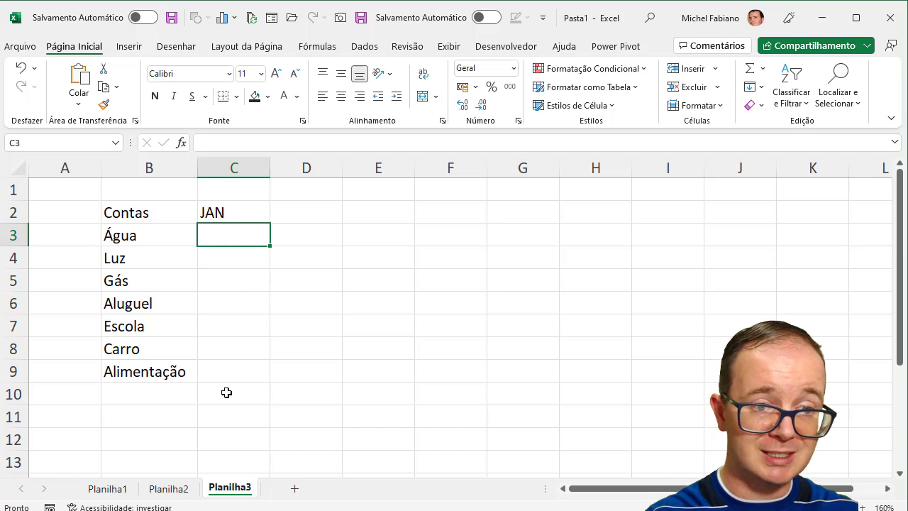
- Enter the January amounts 120 for Água, 200 for Luz and 150 for Gás in C3:C5
{"action": "type", "text": "120"}
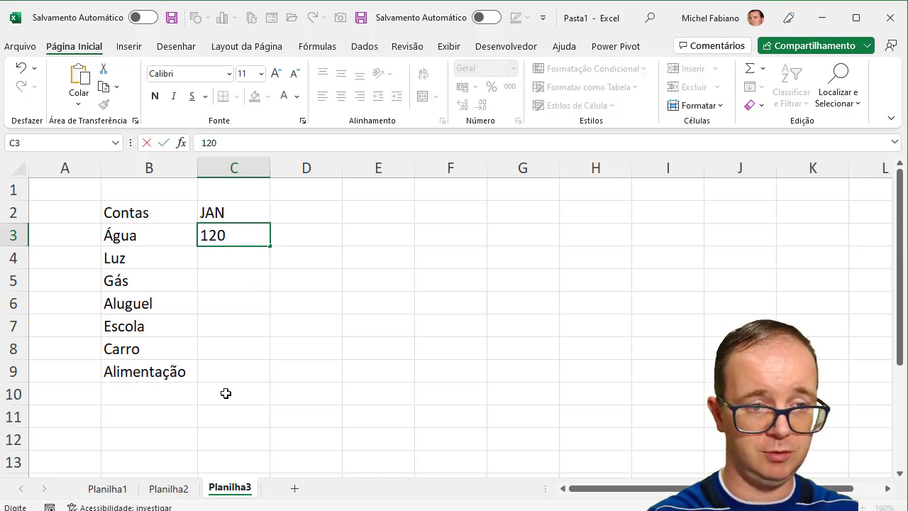
{"action": "key", "text": "Return"}
{"action": "type", "text": "200"}
{"action": "key", "text": "Return"}
{"action": "type", "text": "1"}
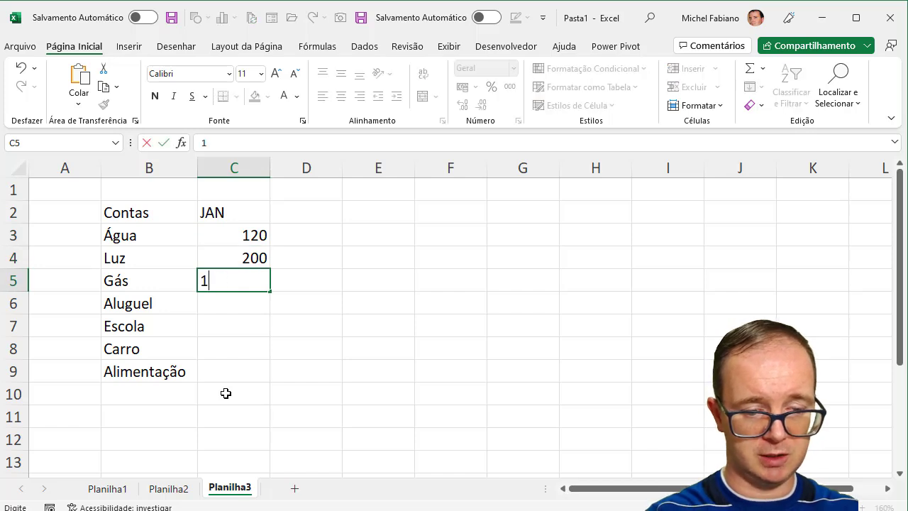
{"action": "type", "text": "50"}
{"action": "key", "text": "Return"}
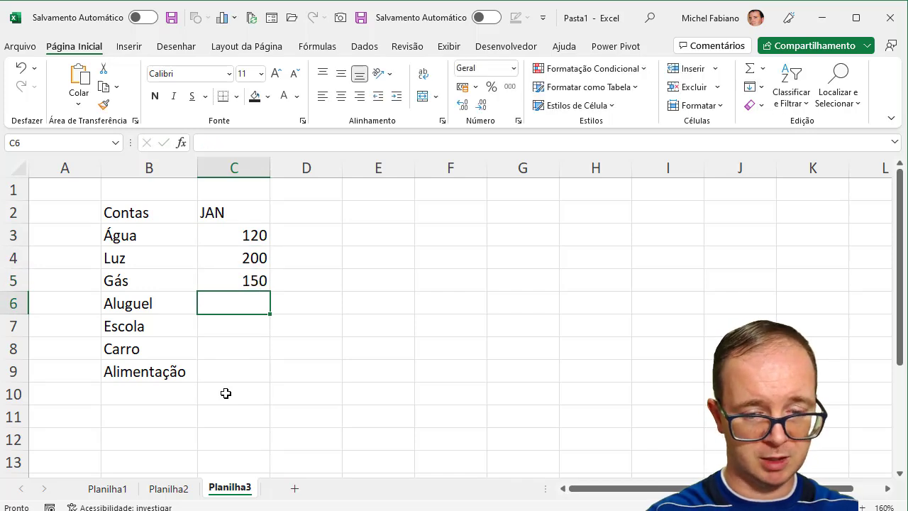
- Enter the January amounts 1500 for Aluguel, 500 for Escola, 500 for Carro and 1000 for Alimentação in C6:C9
{"action": "type", "text": "1500"}
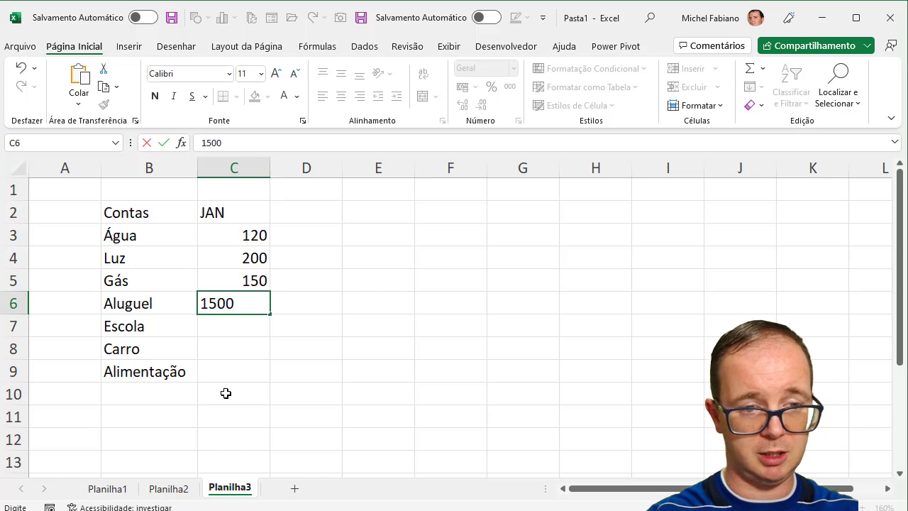
{"action": "key", "text": "Return"}
{"action": "type", "text": "500"}
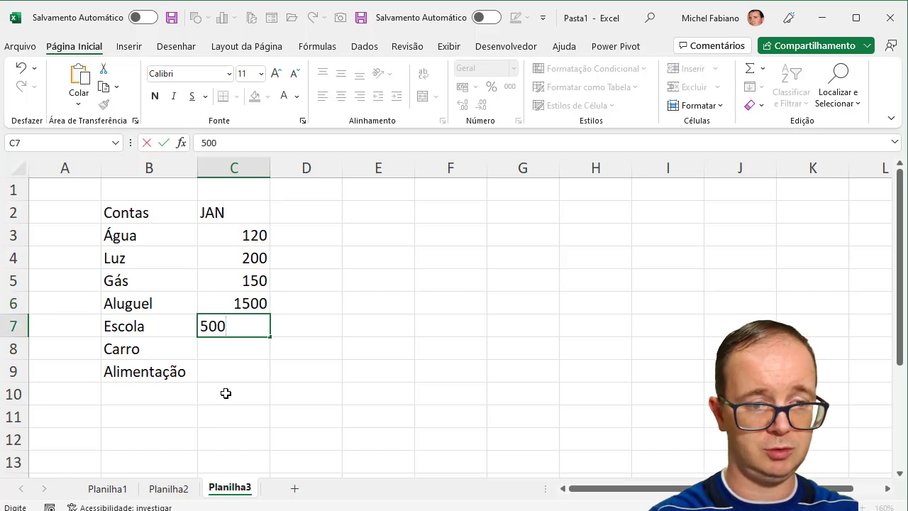
{"action": "key", "text": "Return"}
{"action": "type", "text": "500"}
{"action": "key", "text": "Return"}
{"action": "type", "text": "1000"}
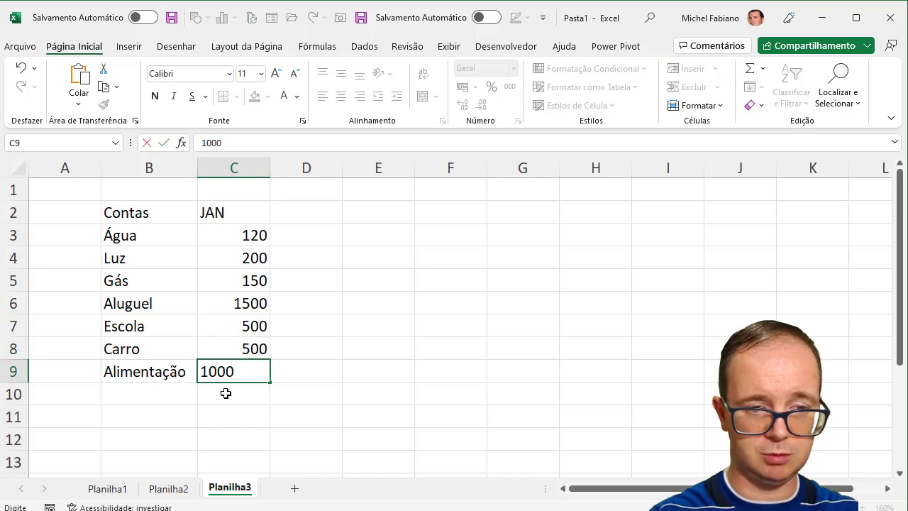
{"action": "key", "text": "Return"}
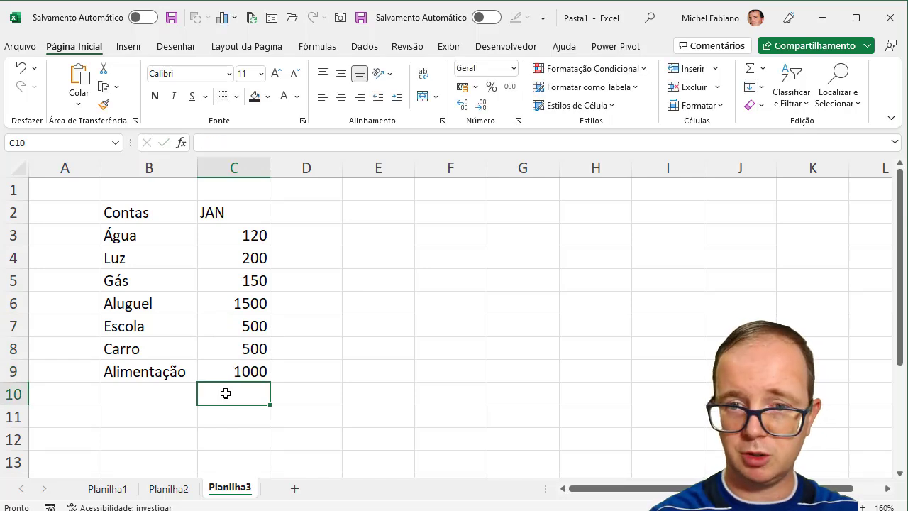
- Add the label TOTAL in B10 below the bill list
{"action": "left_click", "coordinate": [178, 392]}
{"action": "type", "text": "TOTAL"}
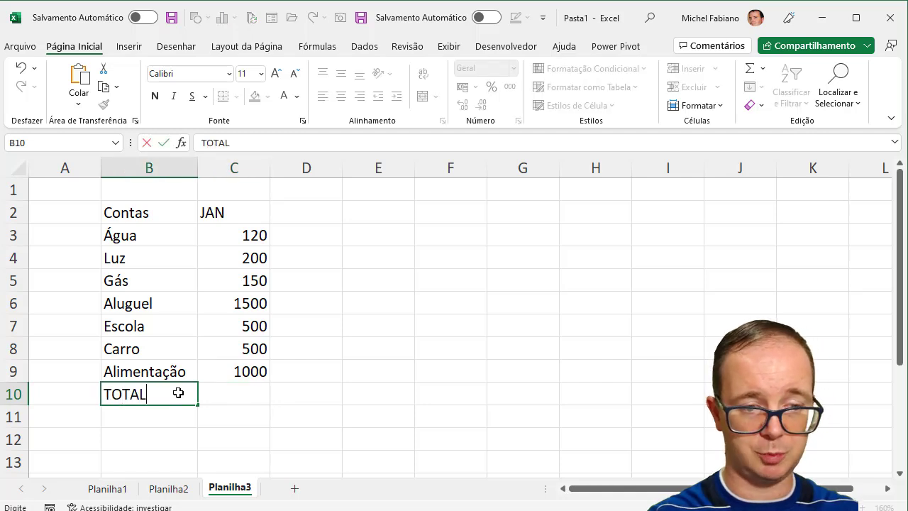
{"action": "key", "text": "Return"}
- Sum the January amounts C3:C9 in C10 with a hand-written SOMA formula
{"action": "right_click", "coordinate": [237, 397]}
{"action": "left_click", "coordinate": [213, 394]}
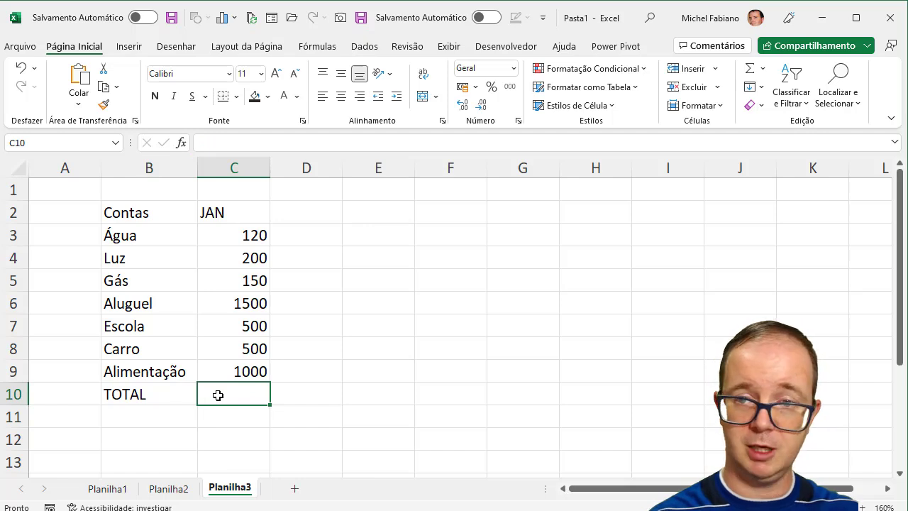
{"action": "type", "text": "=so"}
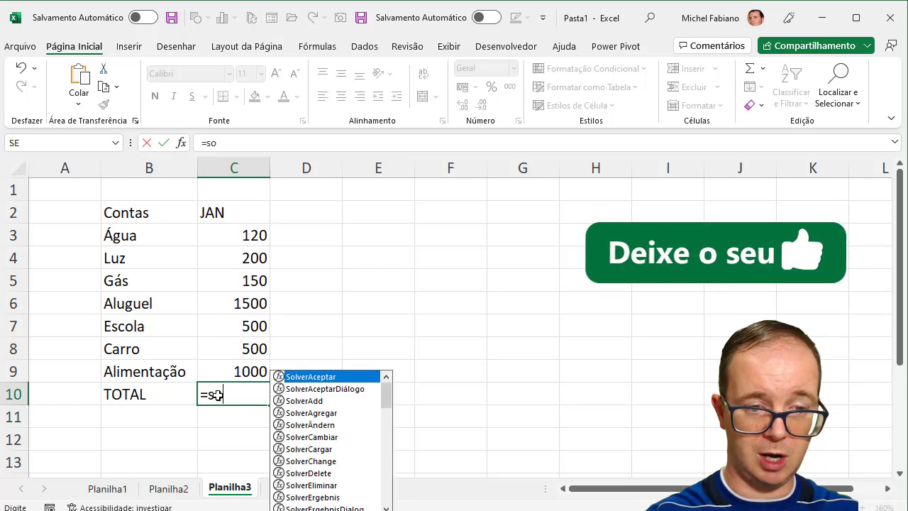
{"action": "type", "text": "ma("}
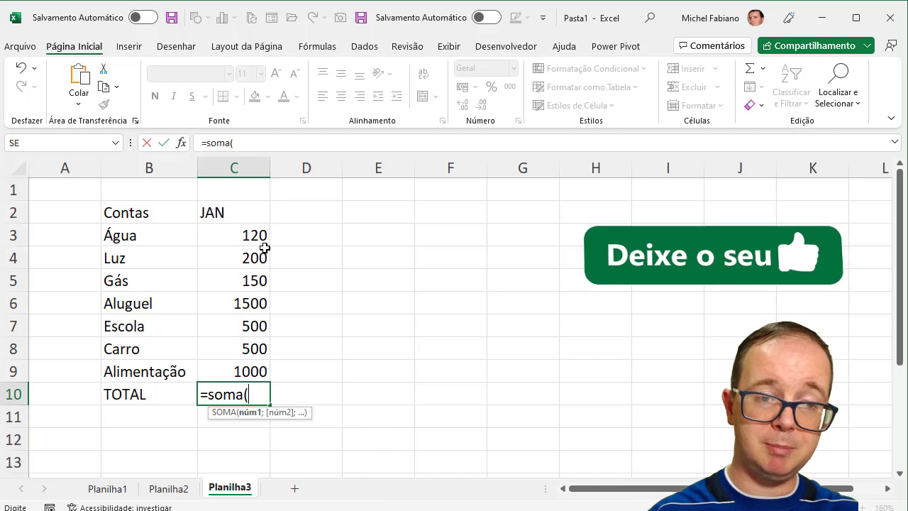
{"action": "left_click_drag", "start_coordinate": [258, 237], "coordinate": [251, 371]}
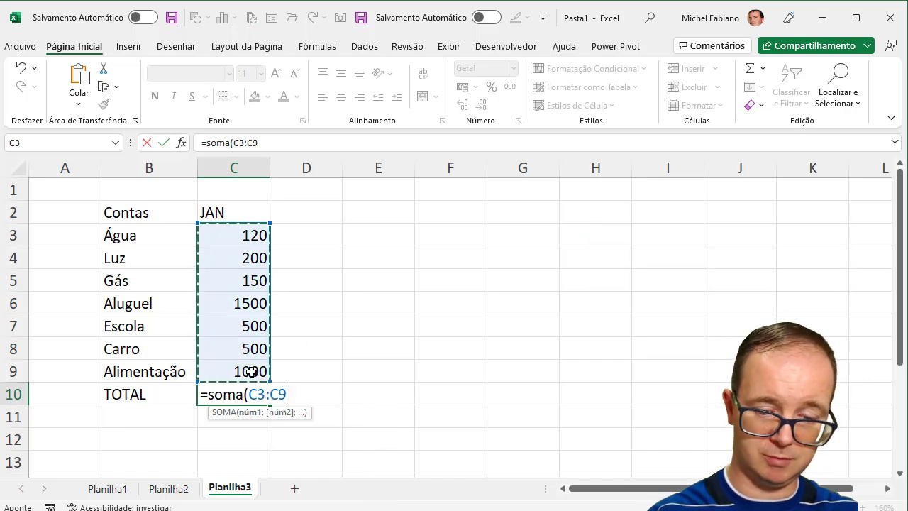
{"action": "key", "text": "Return"}
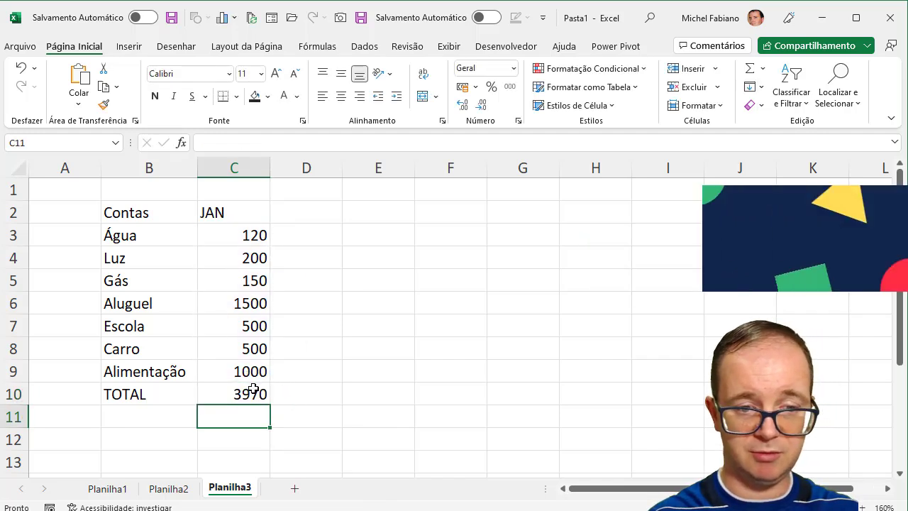
- Clear the formula in C10 and total C3:C9 there with AutoSum instead
{"action": "left_click", "coordinate": [253, 393]}
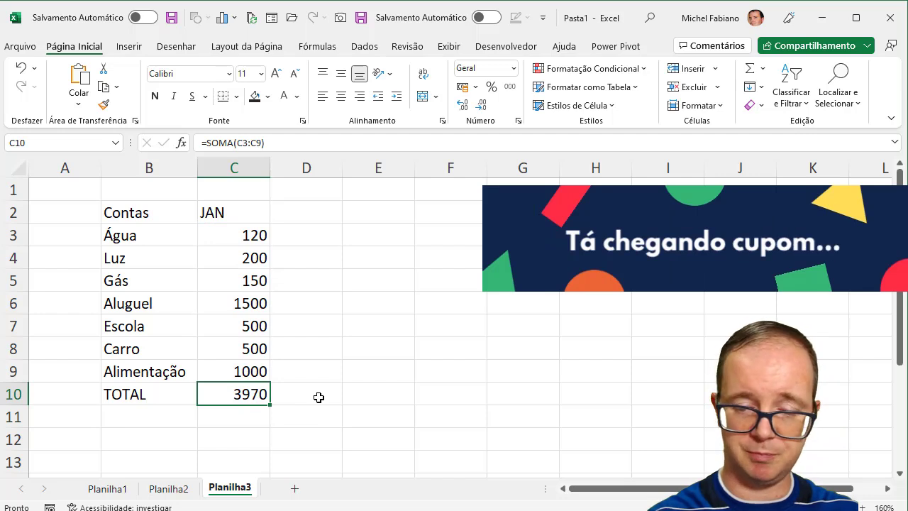
{"action": "key", "text": "Delete"}
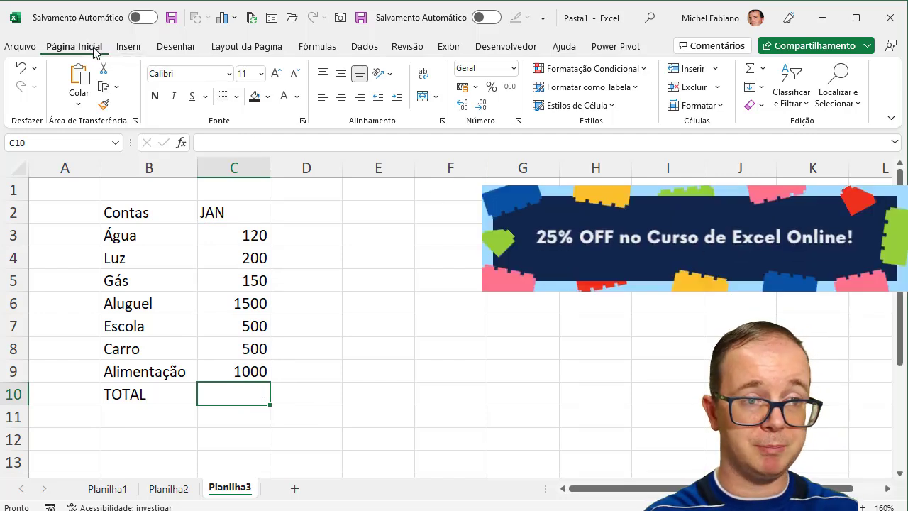
{"action": "left_click", "coordinate": [750, 69]}
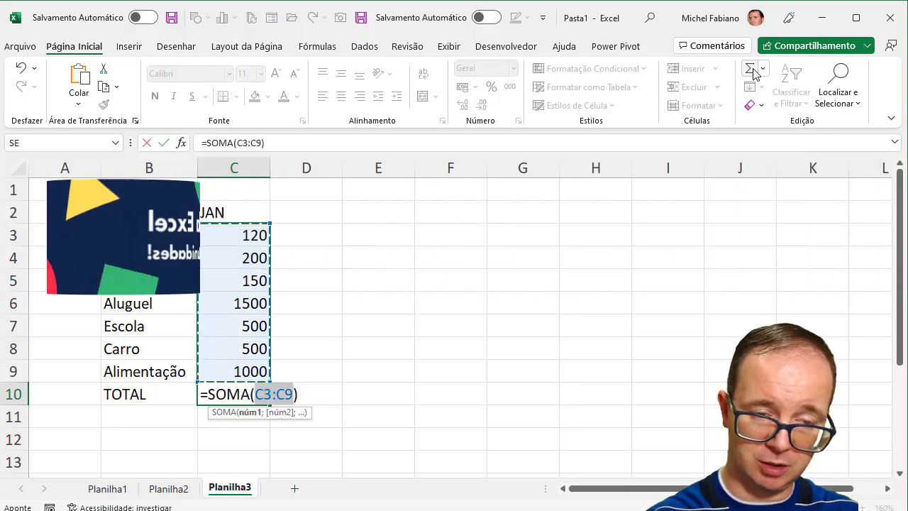
{"action": "key", "text": "Return"}
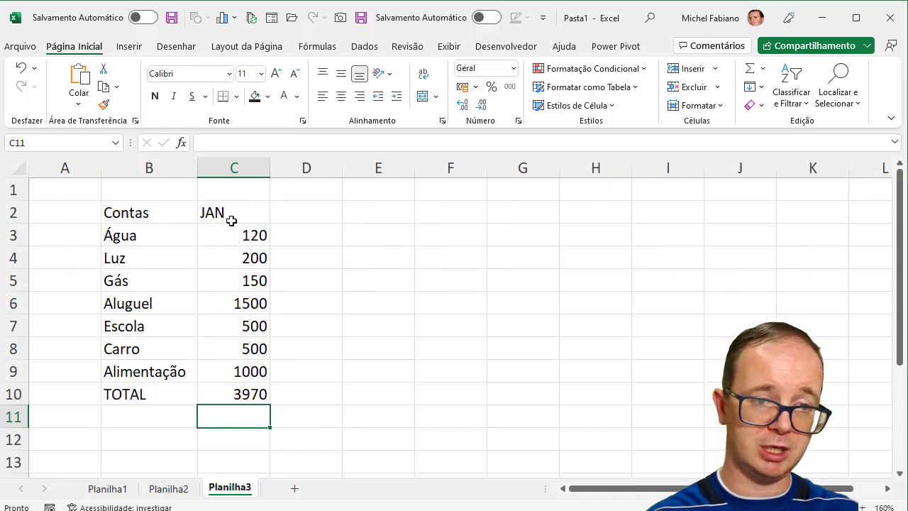
- Enter the heading FEV in D2 and the February amounts 140 for Água, 220 for Luz and 120 for Gás in D3:D5
{"action": "left_click", "coordinate": [287, 213]}
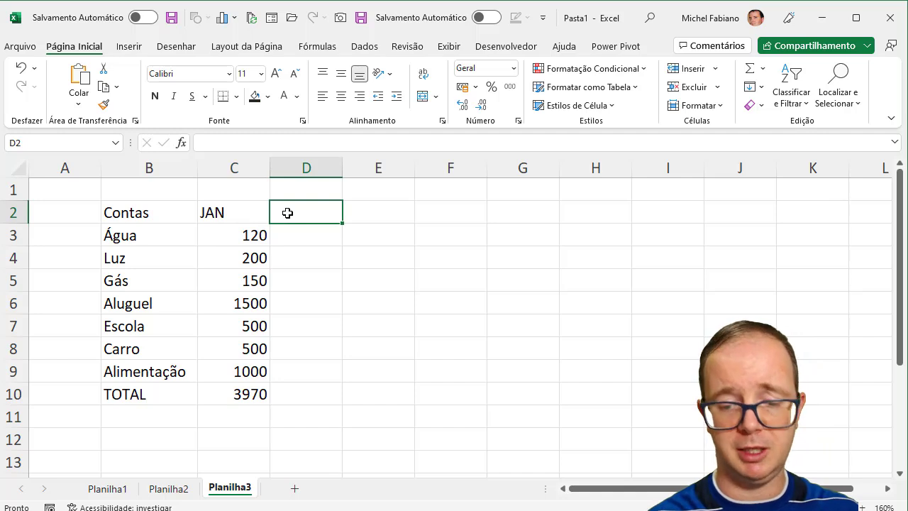
{"action": "type", "text": "FEV"}
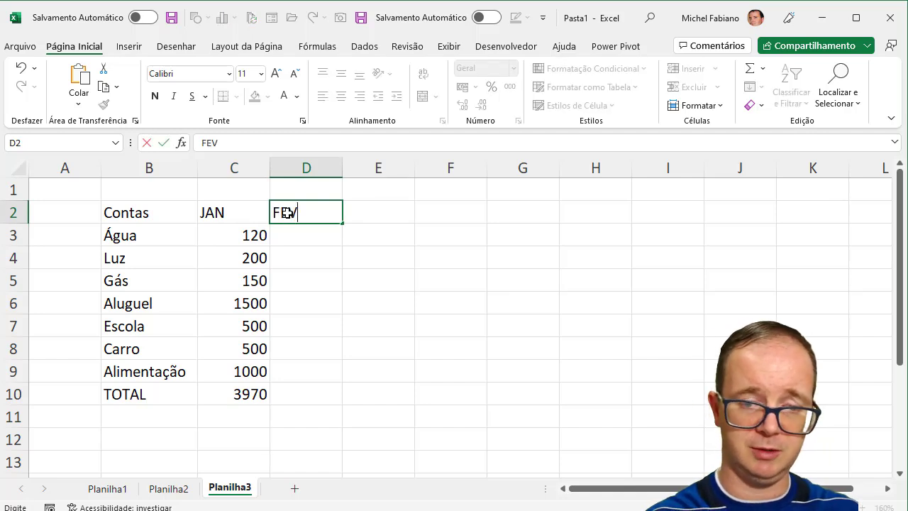
{"action": "key", "text": "Return"}
{"action": "type", "text": "140"}
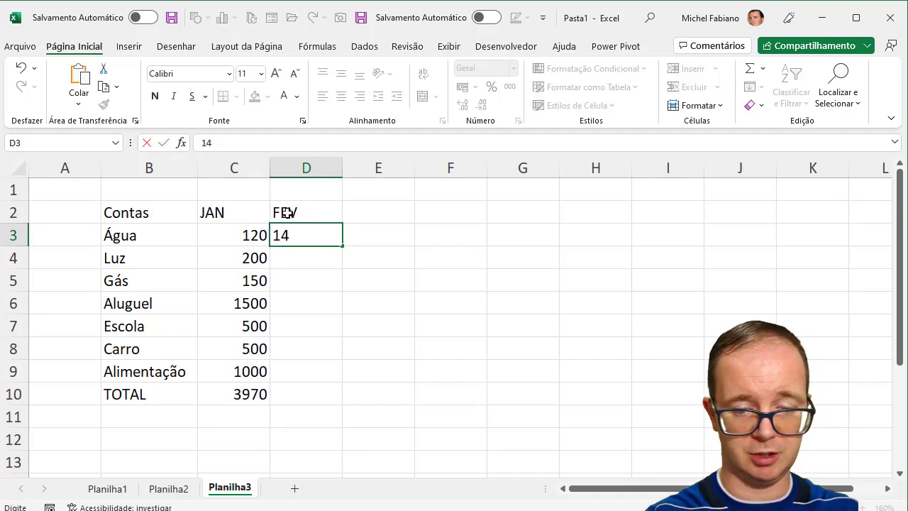
{"action": "key", "text": "Return"}
{"action": "type", "text": "220"}
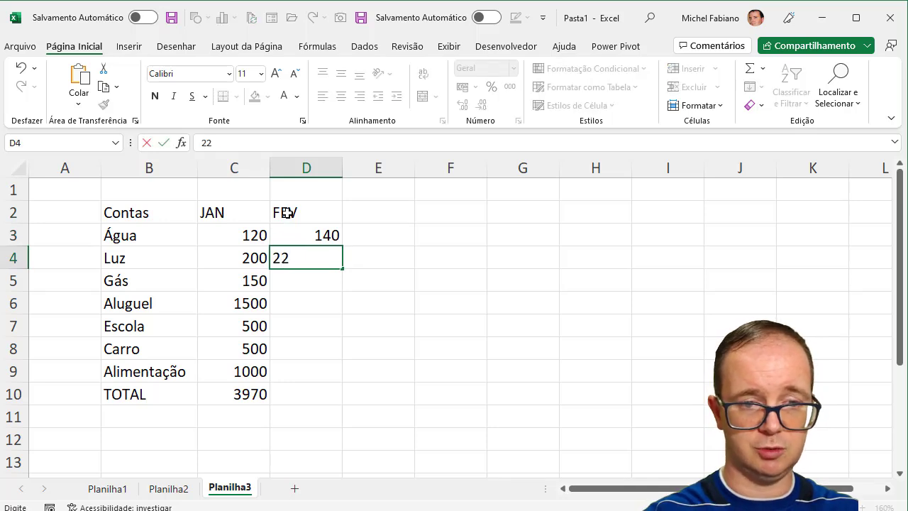
{"action": "key", "text": "Return"}
{"action": "type", "text": "120"}
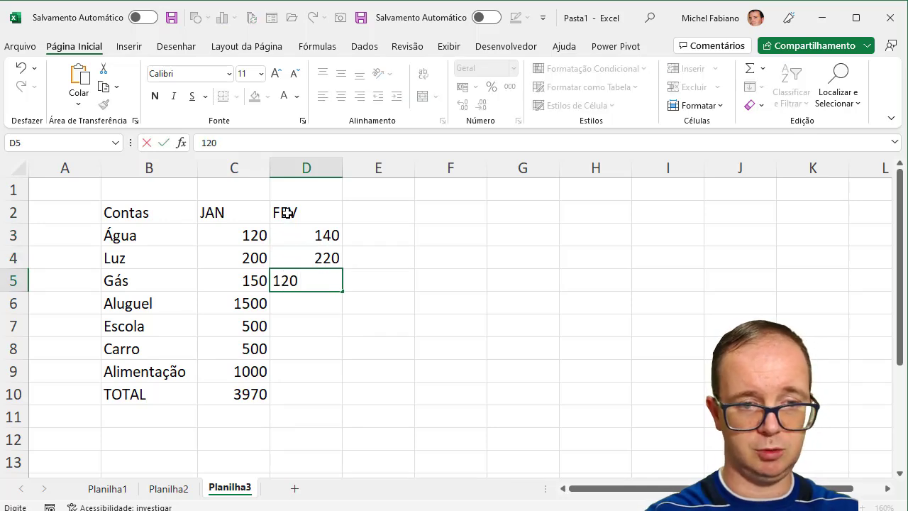
{"action": "key", "text": "Return"}
- Enter the February amounts 1500 for Aluguel, 500 for Escola, 400 for Carro and 900 for Alimentação in D6:D9
{"action": "type", "text": "1500"}
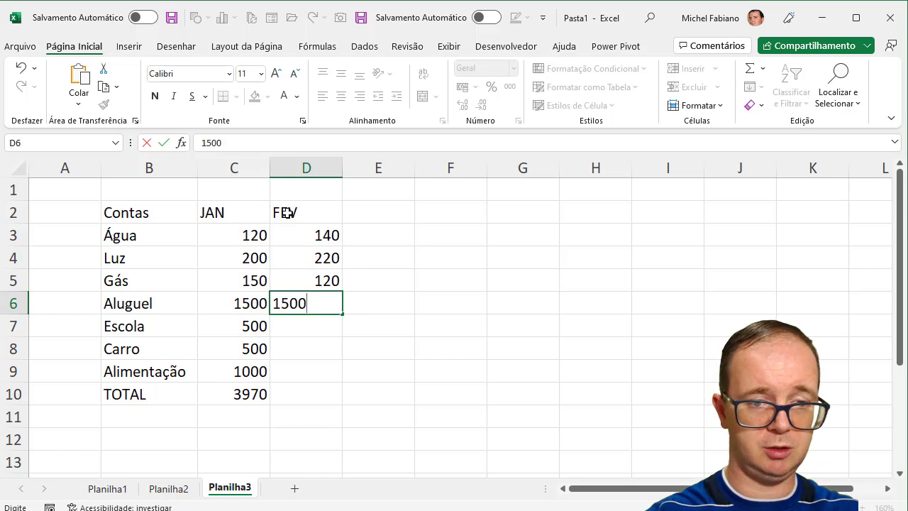
{"action": "key", "text": "Return"}
{"action": "key", "text": "Return"}
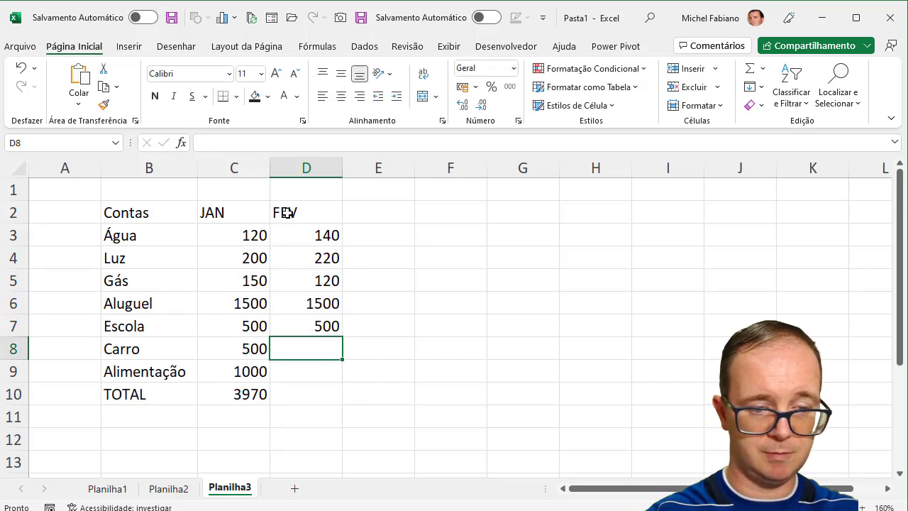
{"action": "type", "text": "400"}
{"action": "key", "text": "Return"}
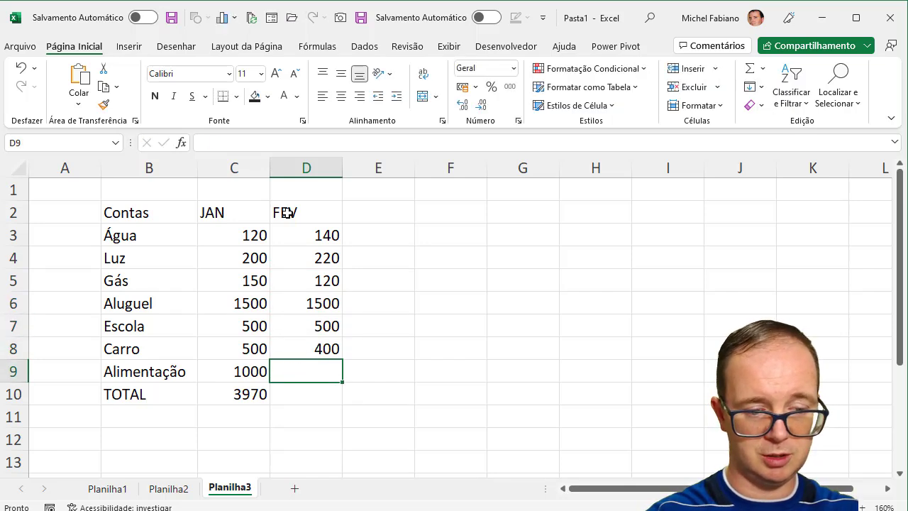
{"action": "type", "text": "900"}
{"action": "key", "text": "Return"}
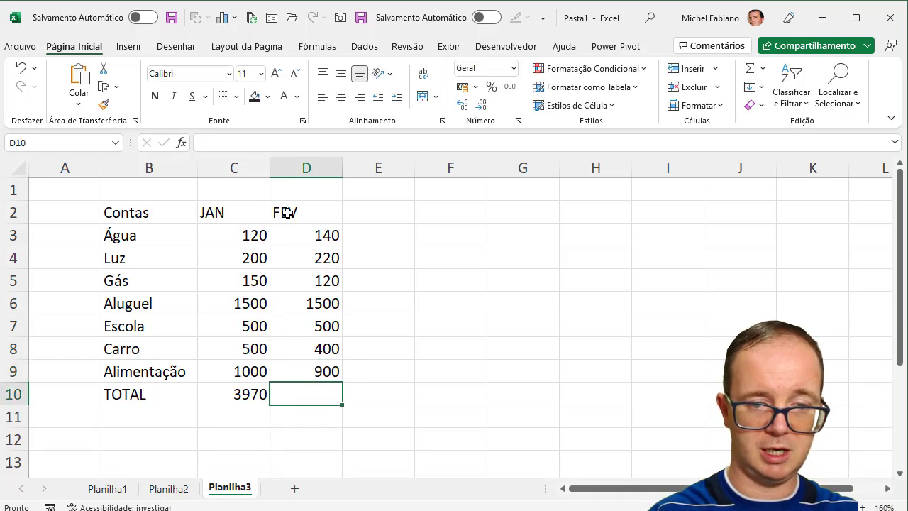
- Total D3:D9 in D10 with AutoSum and apply the R$ accounting number format to C3:D10
{"action": "left_click", "coordinate": [750, 72]}
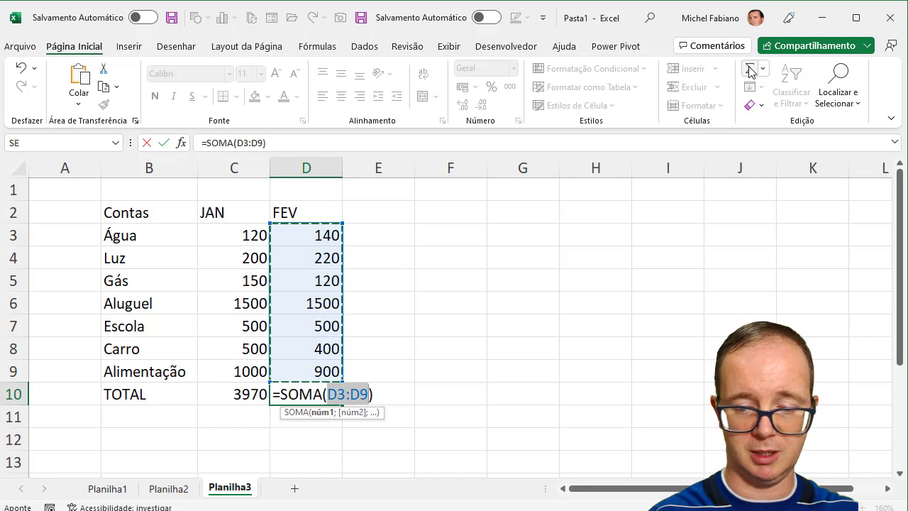
{"action": "key", "text": "Return"}
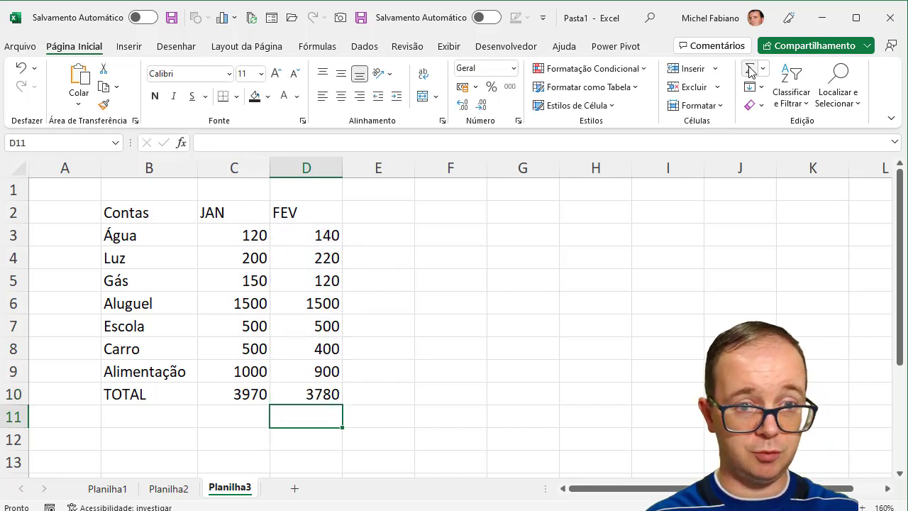
{"action": "left_click_drag", "start_coordinate": [245, 234], "coordinate": [305, 387]}
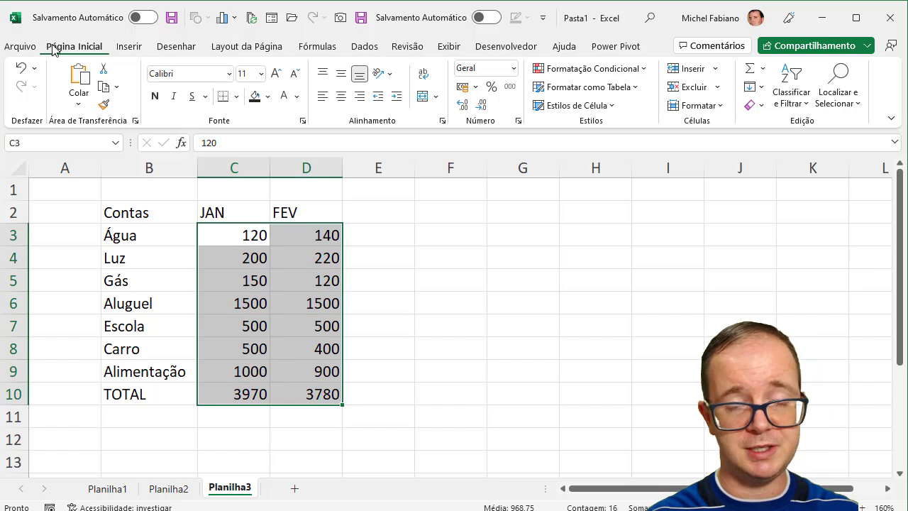
{"action": "left_click", "coordinate": [461, 88]}
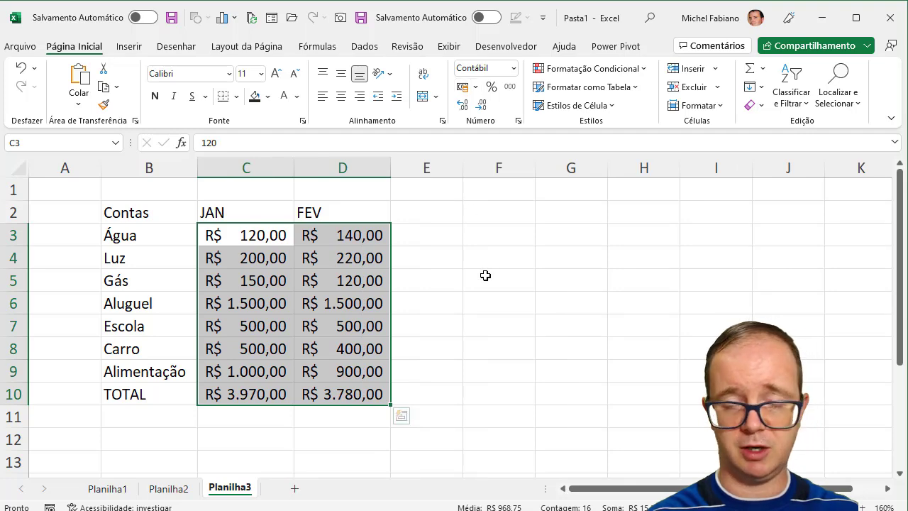
- Format the range B2:D10 as a table with headers, using the light blue style with a solid blue header row
{"action": "right_click", "coordinate": [139, 216]}
{"action": "mouse_move", "coordinate": [263, 358]}
{"action": "key", "text": "Escape"}
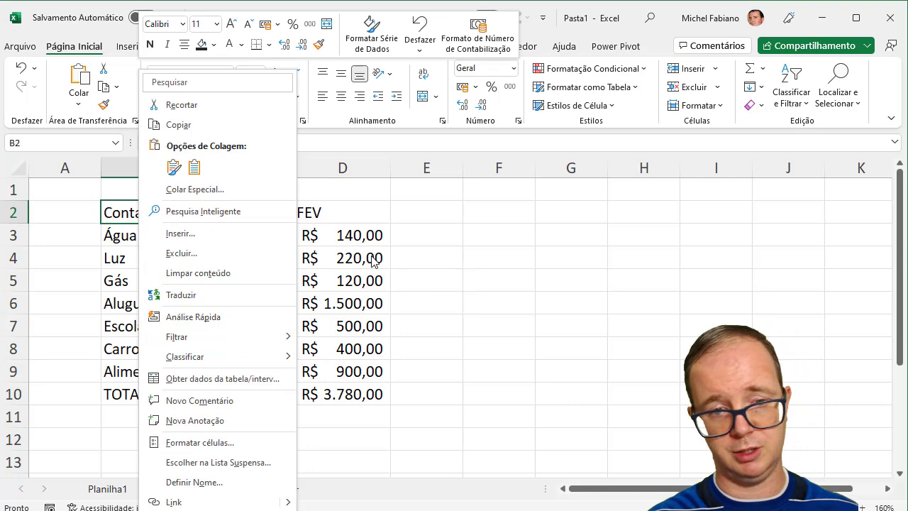
{"action": "key", "text": "Escape"}
{"action": "left_click_drag", "start_coordinate": [146, 213], "coordinate": [330, 395]}
{"action": "left_click", "coordinate": [634, 88]}
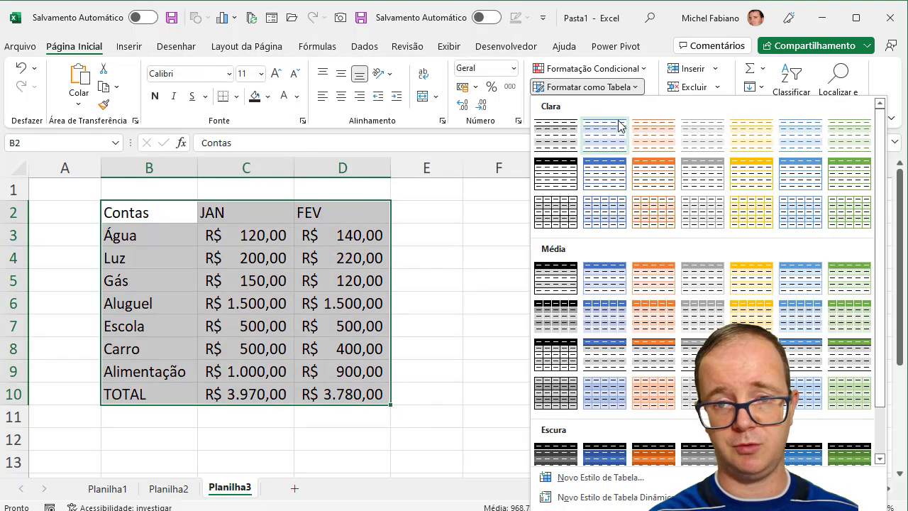
{"action": "left_click", "coordinate": [605, 177]}
{"action": "left_click", "coordinate": [595, 234]}
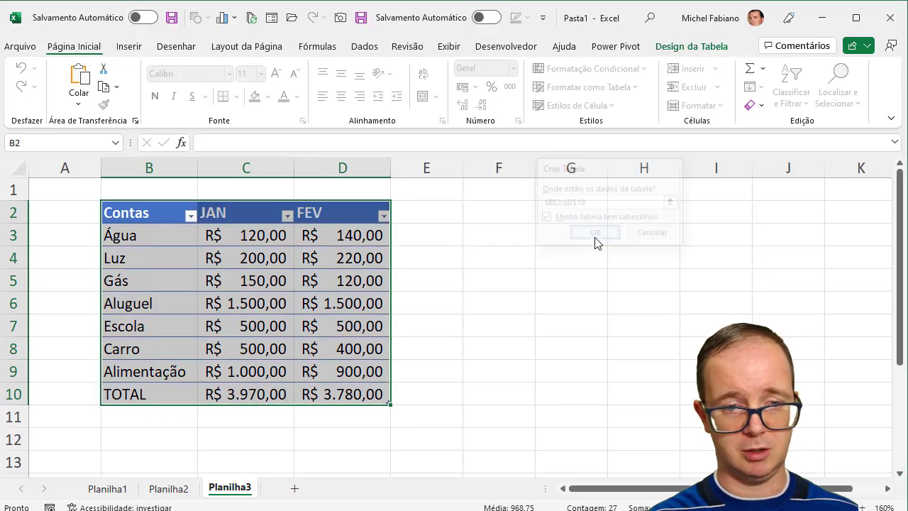
- Extend the bills table with a new month column by entering the heading MAR in E2
{"action": "right_click", "coordinate": [566, 251]}
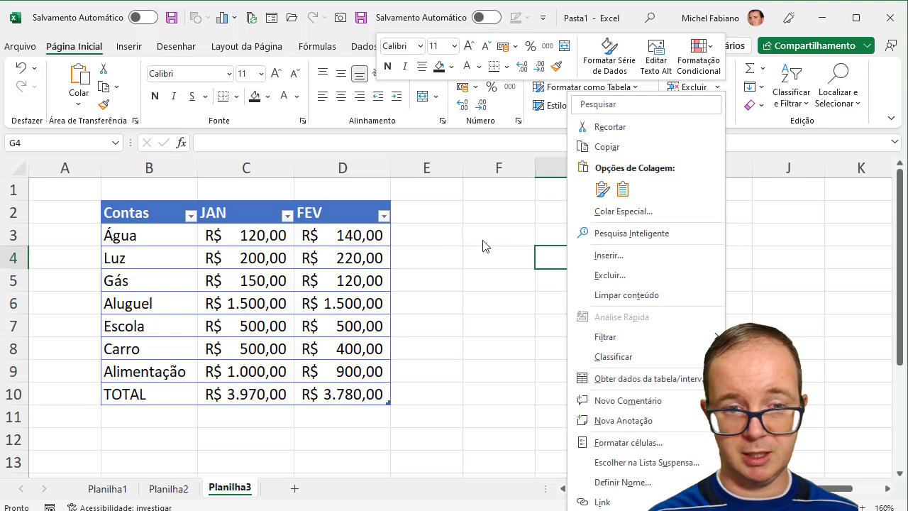
{"action": "right_click", "coordinate": [411, 213]}
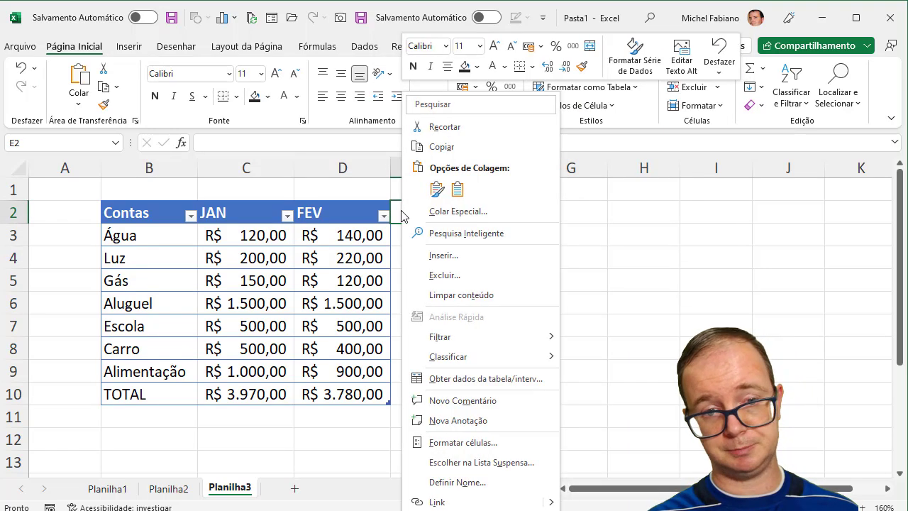
{"action": "key", "text": "Escape"}
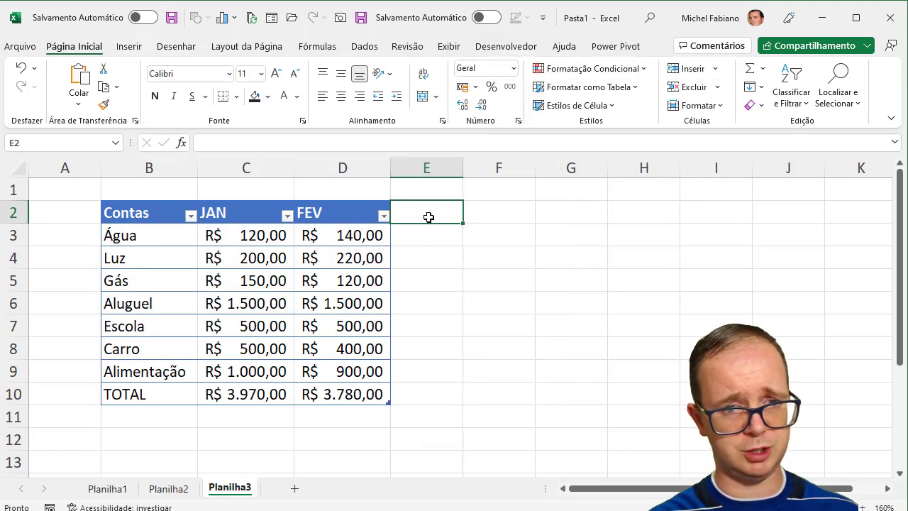
{"action": "type", "text": "MAR"}
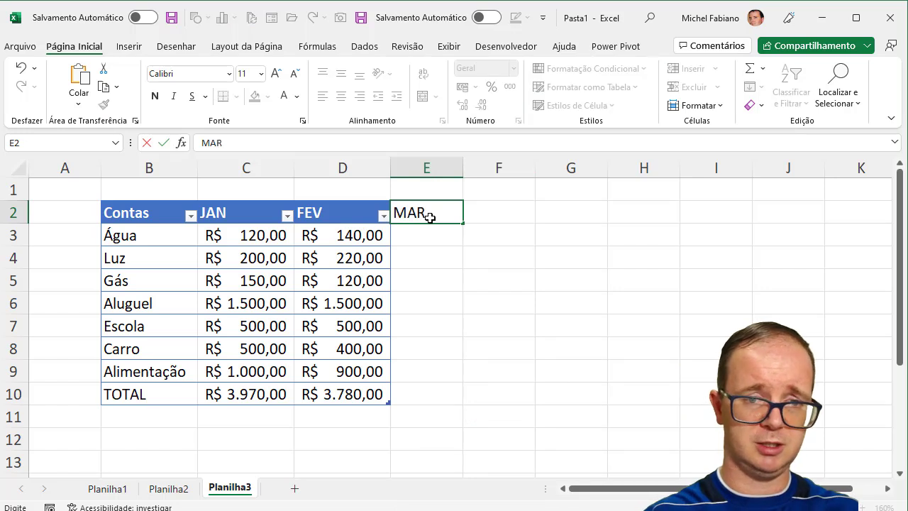
{"action": "key", "text": "Return"}
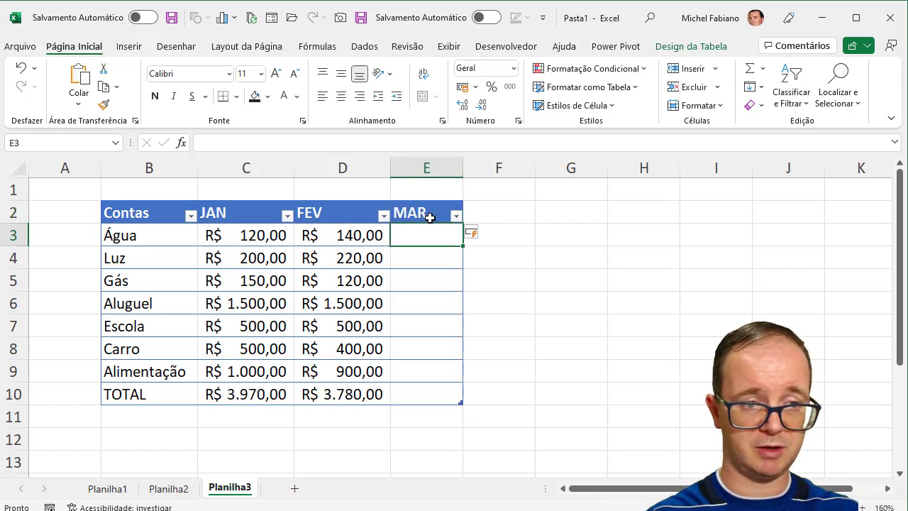
- Enter the March amounts 145 for Água, 200 for Luz and 150 for Gás in E3:E5
{"action": "type", "text": "145"}
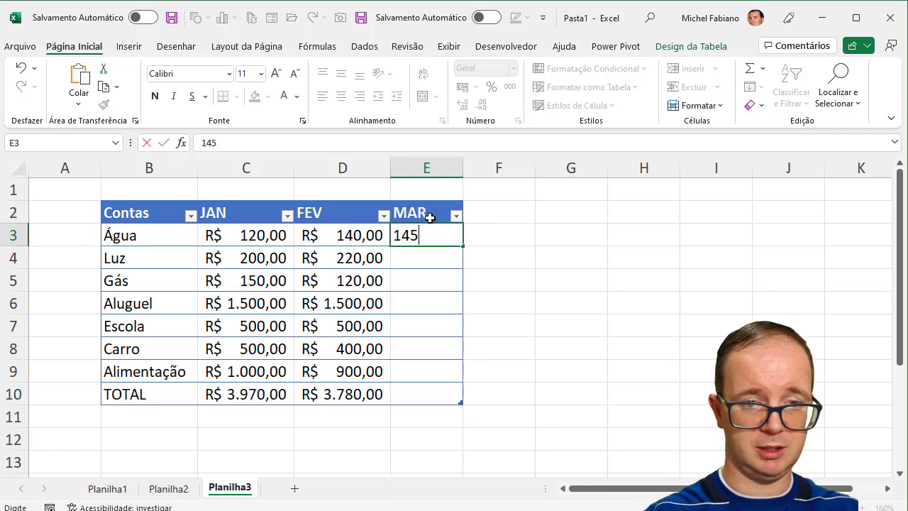
{"action": "key", "text": "Return"}
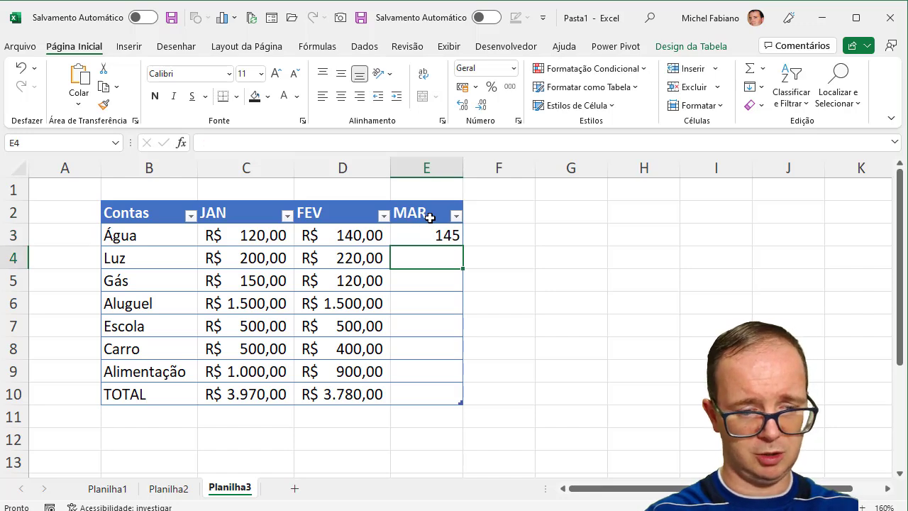
{"action": "type", "text": "200"}
{"action": "key", "text": "Return"}
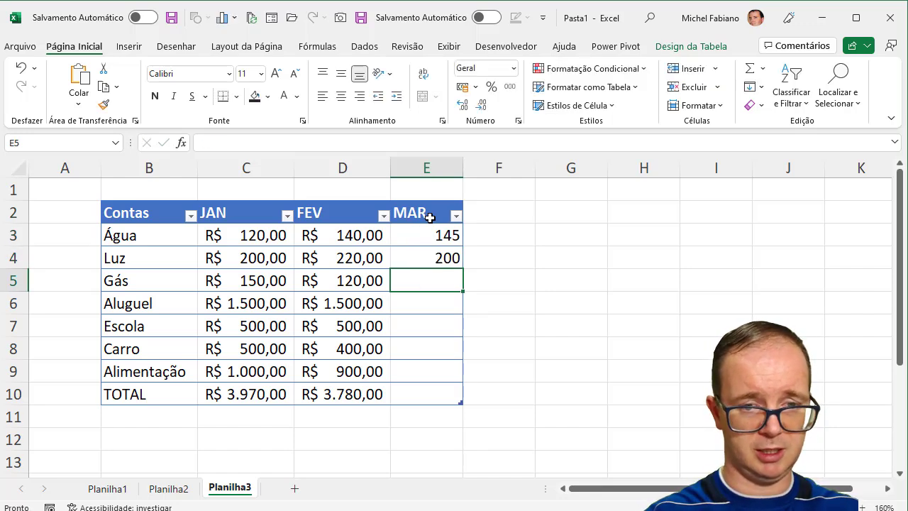
{"action": "type", "text": "150"}
{"action": "key", "text": "Return"}
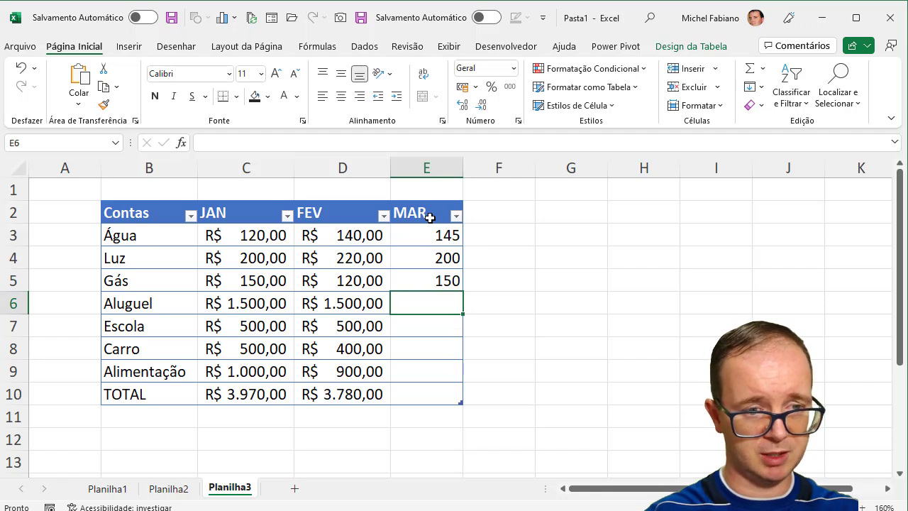
- Enter the remaining March amounts in E6:E9: 1500 for Aluguel, 500 for Escola, 450 for Carro and 950 for Alimentação
{"action": "type", "text": "1500"}
{"action": "key", "text": "Return"}
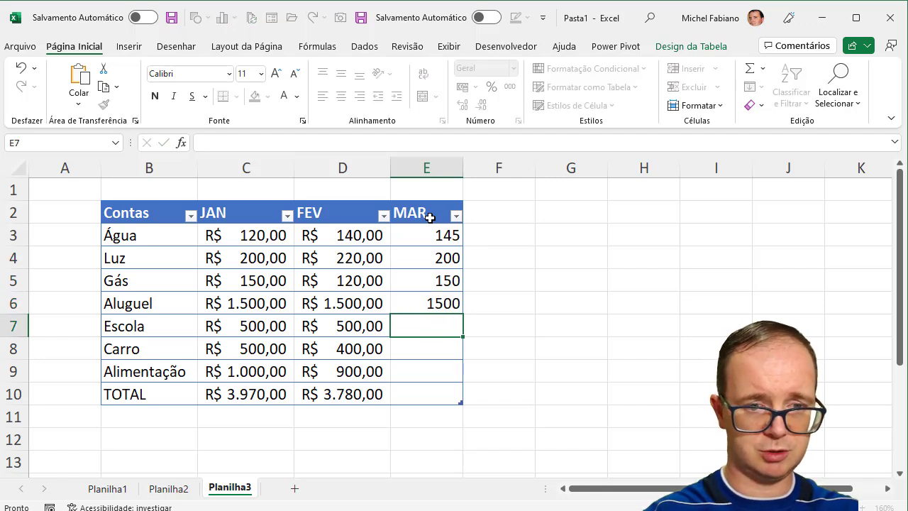
{"action": "type", "text": "500"}
{"action": "key", "text": "Return"}
{"action": "type", "text": "450"}
{"action": "key", "text": "Return"}
{"action": "type", "text": "950"}
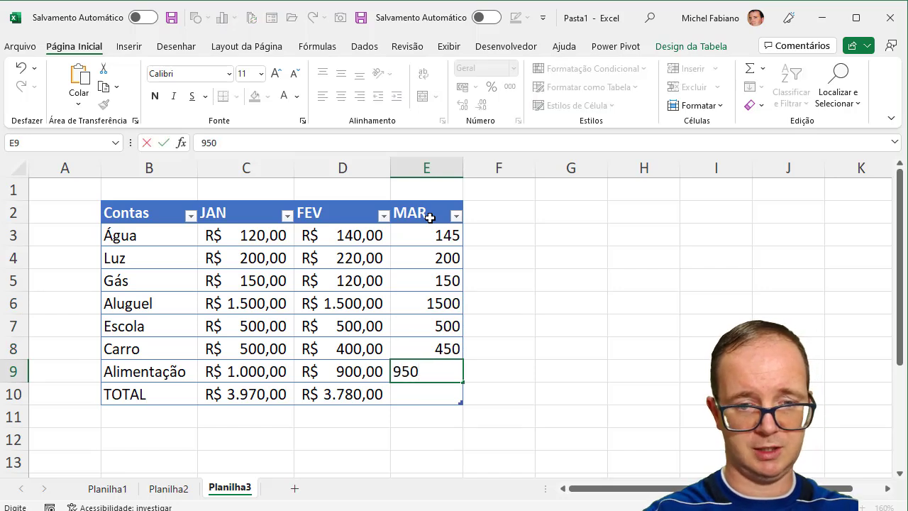
{"action": "key", "text": "Return"}
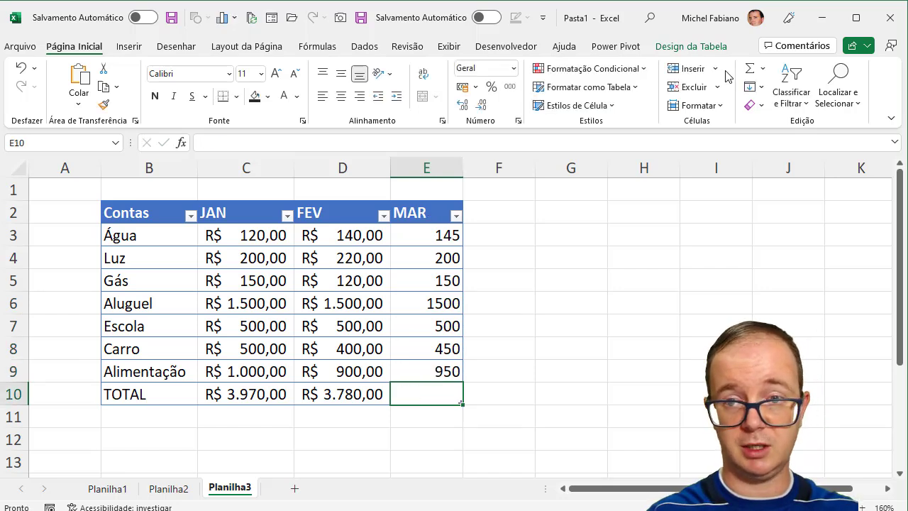
- Total the March amounts in E10 with AutoSum and compare its formula with those of the January and February totals
{"action": "double_click", "coordinate": [748, 71]}
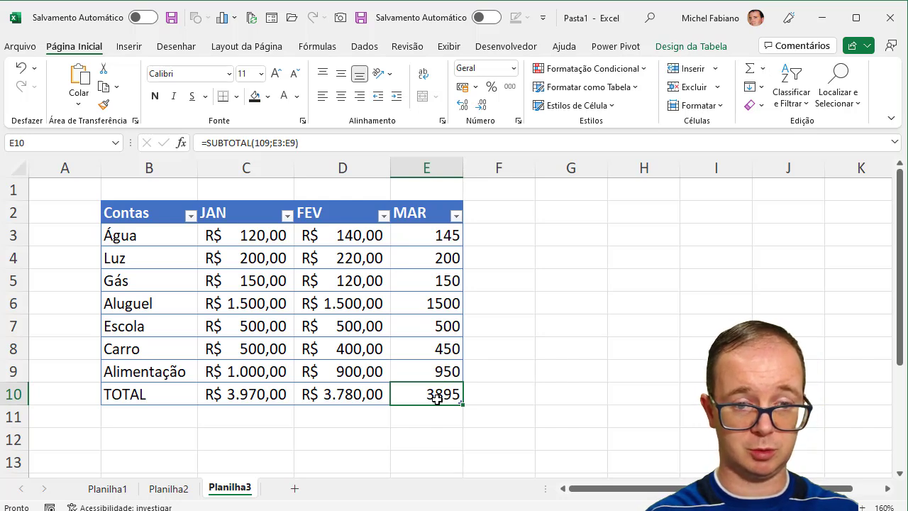
{"action": "left_click", "coordinate": [359, 392]}
{"action": "left_click", "coordinate": [408, 395]}
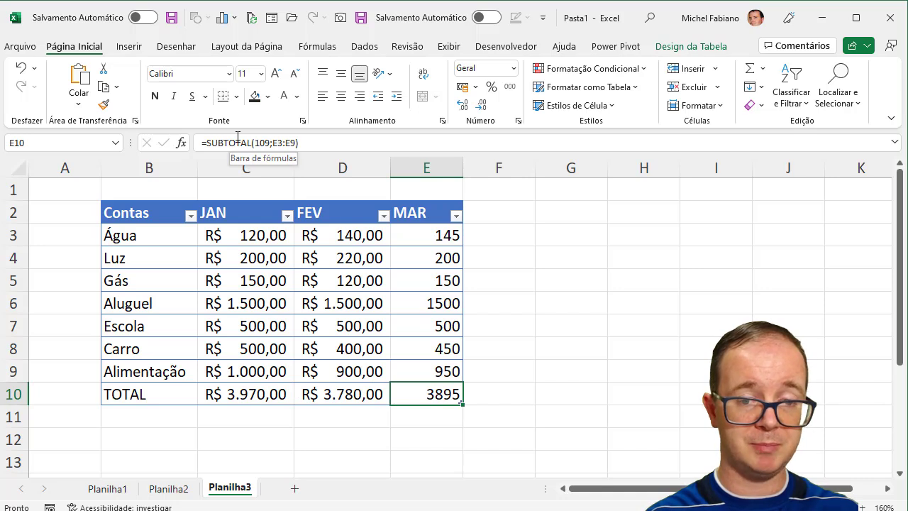
{"action": "left_click", "coordinate": [358, 394]}
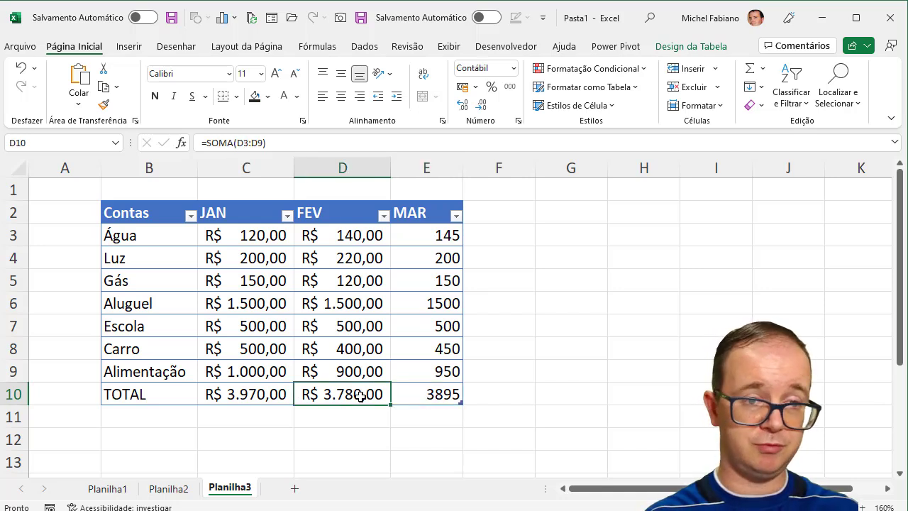
{"action": "left_click", "coordinate": [278, 392]}
{"action": "left_click", "coordinate": [436, 395]}
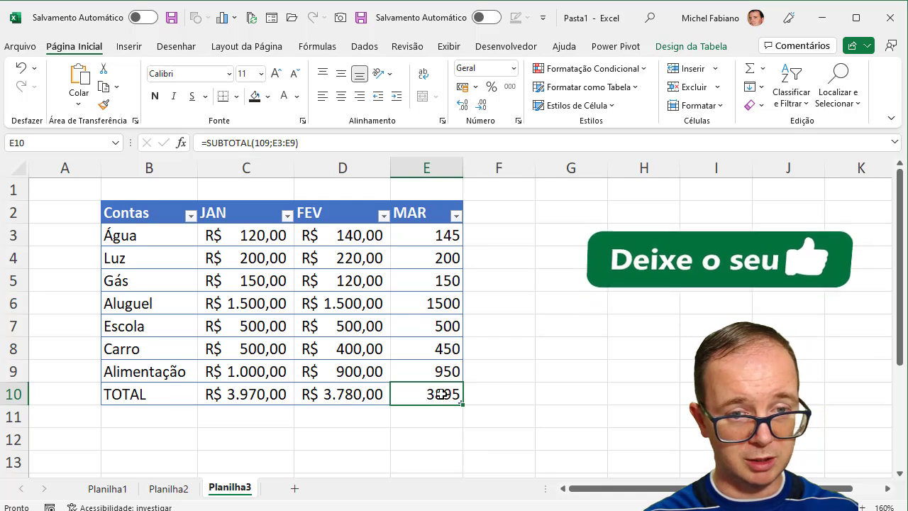
- Apply the R$ accounting number format to the March amounts and total in E3:E10
{"action": "left_click_drag", "start_coordinate": [443, 240], "coordinate": [428, 392]}
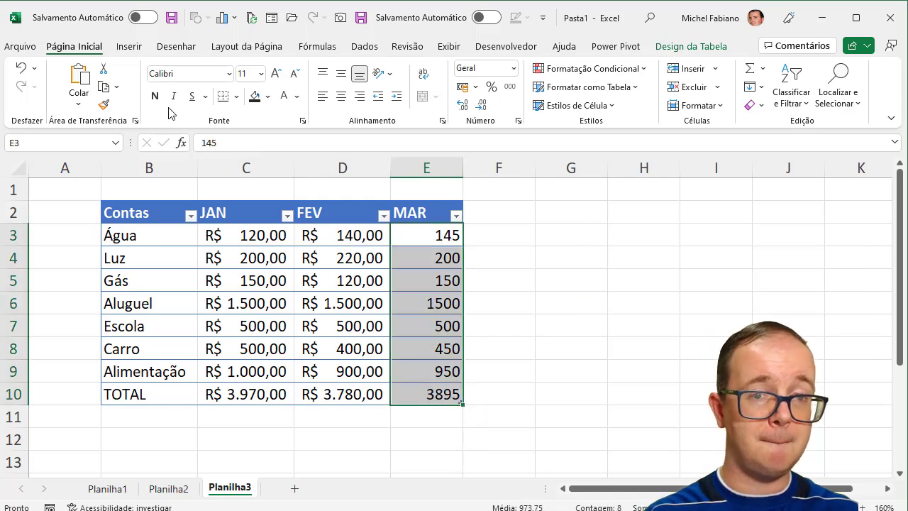
{"action": "left_click", "coordinate": [461, 88]}
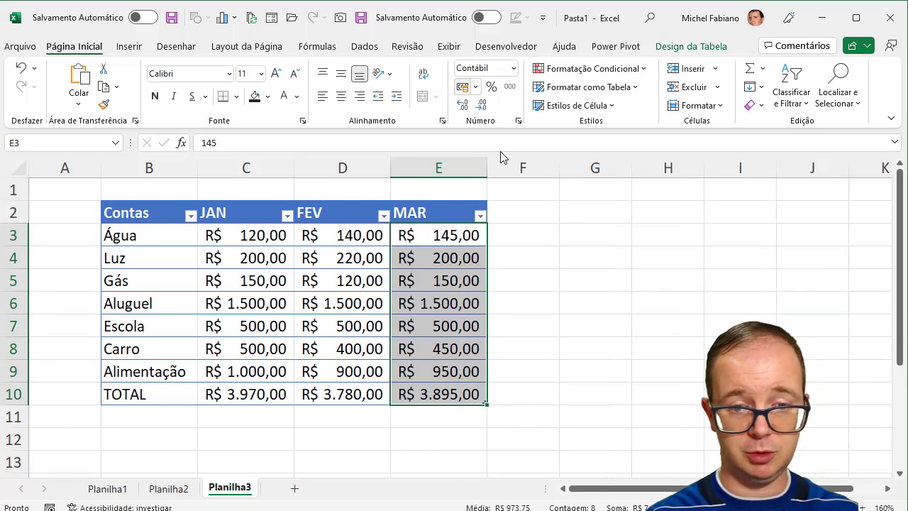
{"action": "left_click", "coordinate": [586, 286]}
- Review the student grades table on Planilha2 and return to the household bills table on Planilha3
{"action": "left_click", "coordinate": [513, 212]}
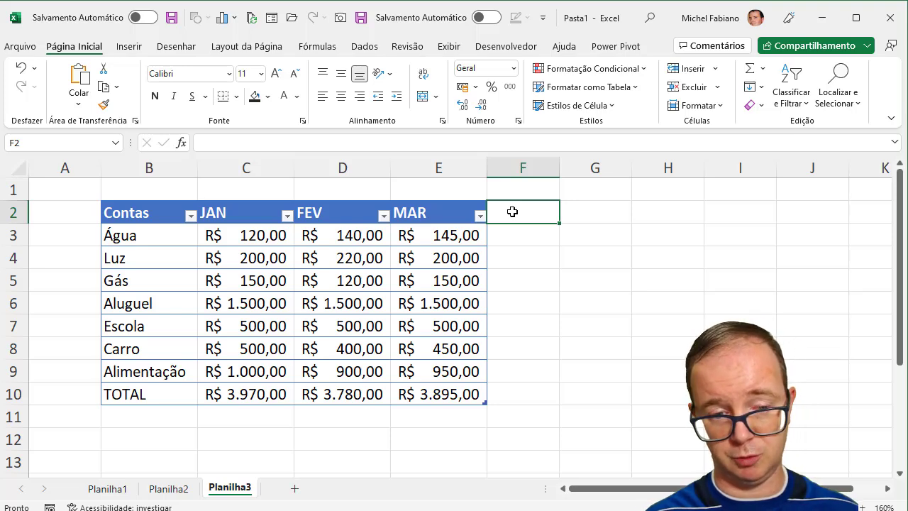
{"action": "left_click", "coordinate": [169, 488]}
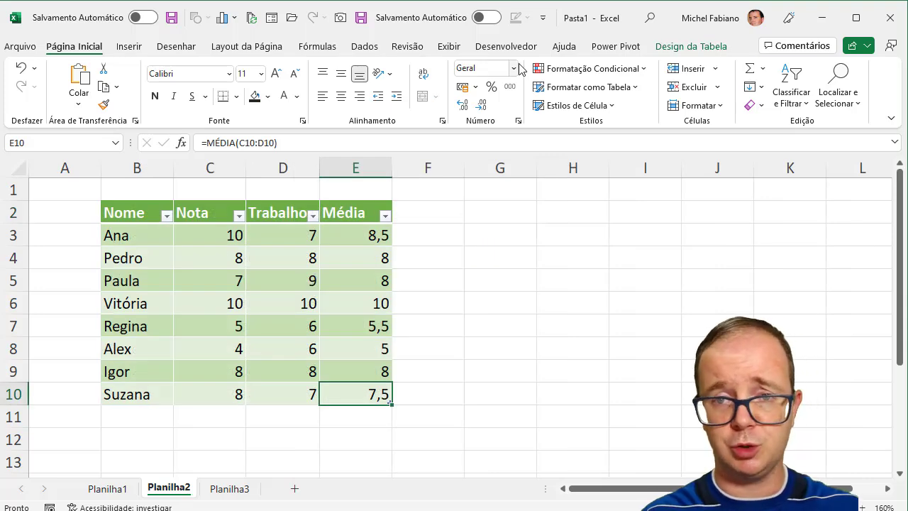
{"action": "left_click", "coordinate": [240, 488]}
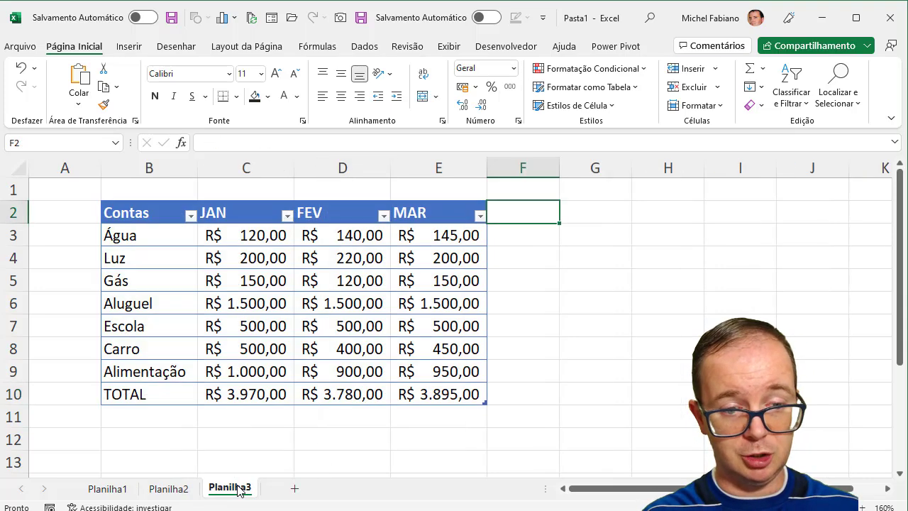